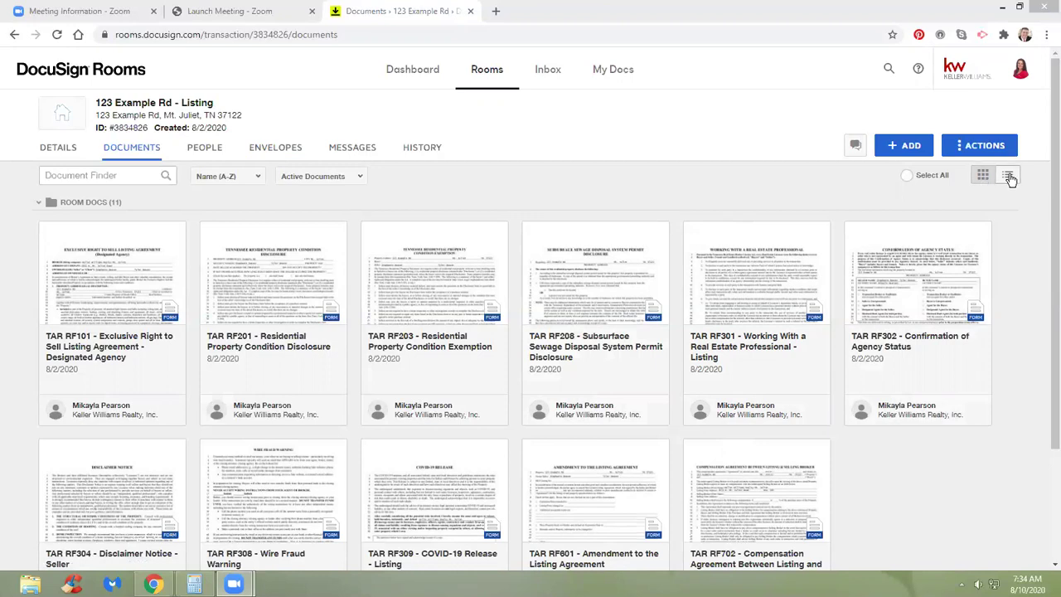
{"action": "left_click", "coordinate": [1008, 175]}
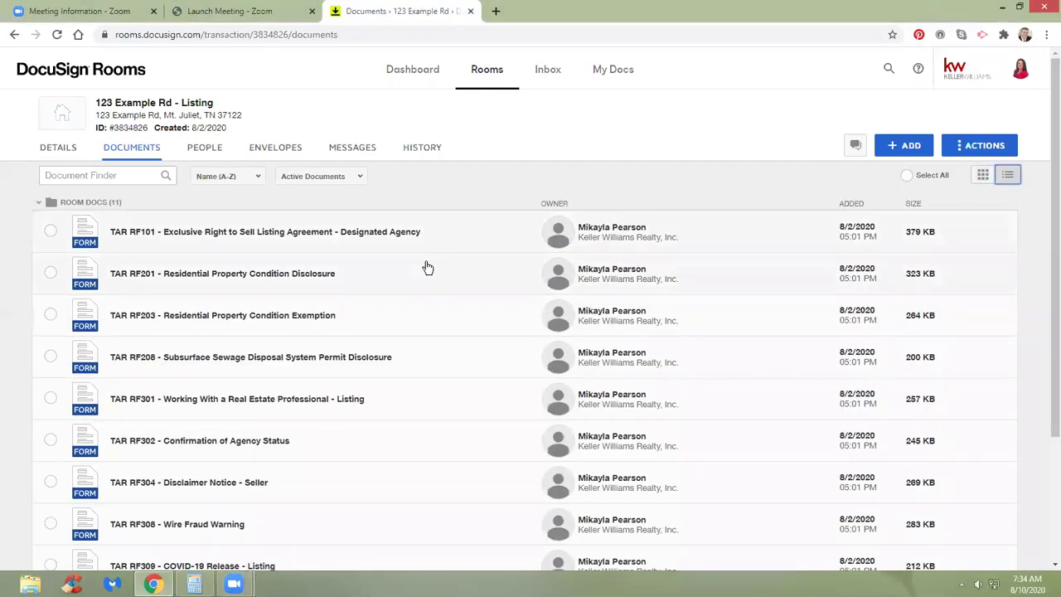
{"action": "scroll", "coordinate": [426, 265], "scroll_direction": "down", "scroll_amount": 3}
{"action": "scroll", "coordinate": [412, 412], "scroll_direction": "up", "scroll_amount": 3}
{"action": "scroll", "coordinate": [403, 367], "scroll_direction": "down", "scroll_amount": 5}
{"action": "scroll", "coordinate": [403, 367], "scroll_direction": "up", "scroll_amount": 5}
{"action": "left_click", "coordinate": [981, 176]}
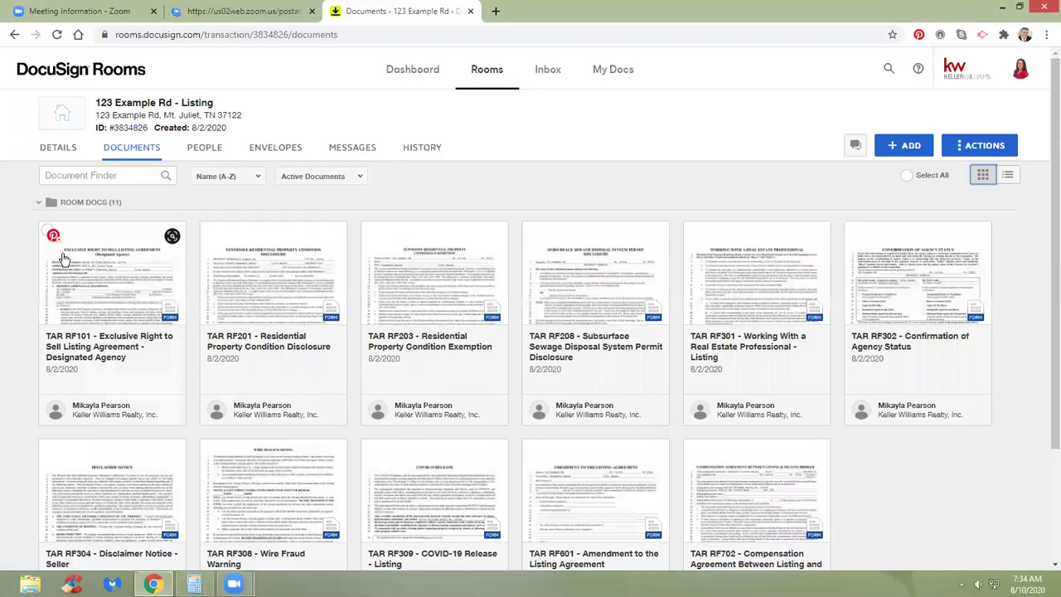
{"action": "scroll", "coordinate": [497, 207], "scroll_direction": "down", "scroll_amount": 1}
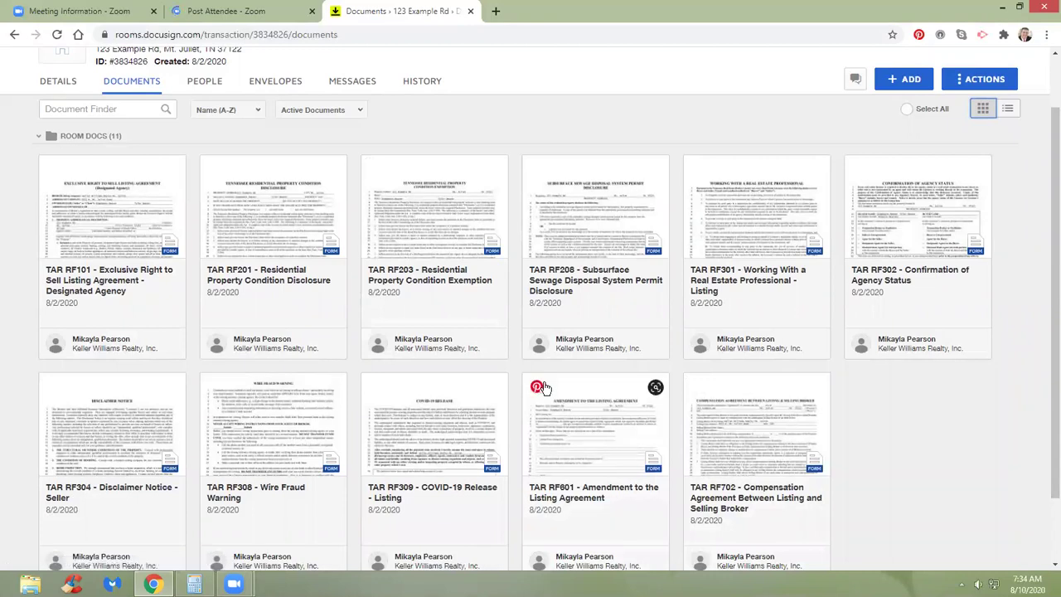
{"action": "left_click", "coordinate": [529, 383]}
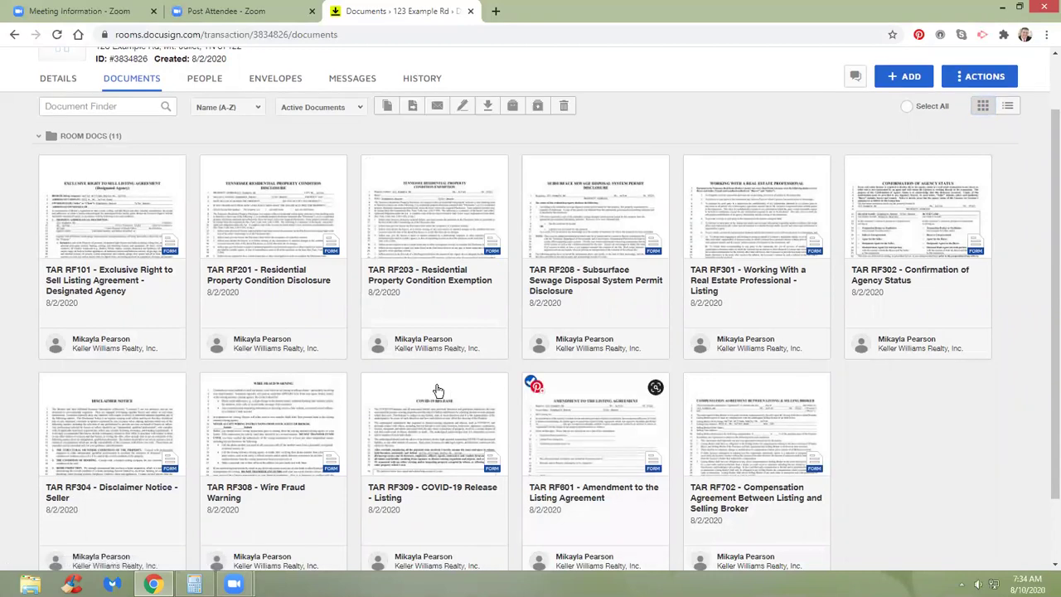
{"action": "left_click", "coordinate": [369, 381]}
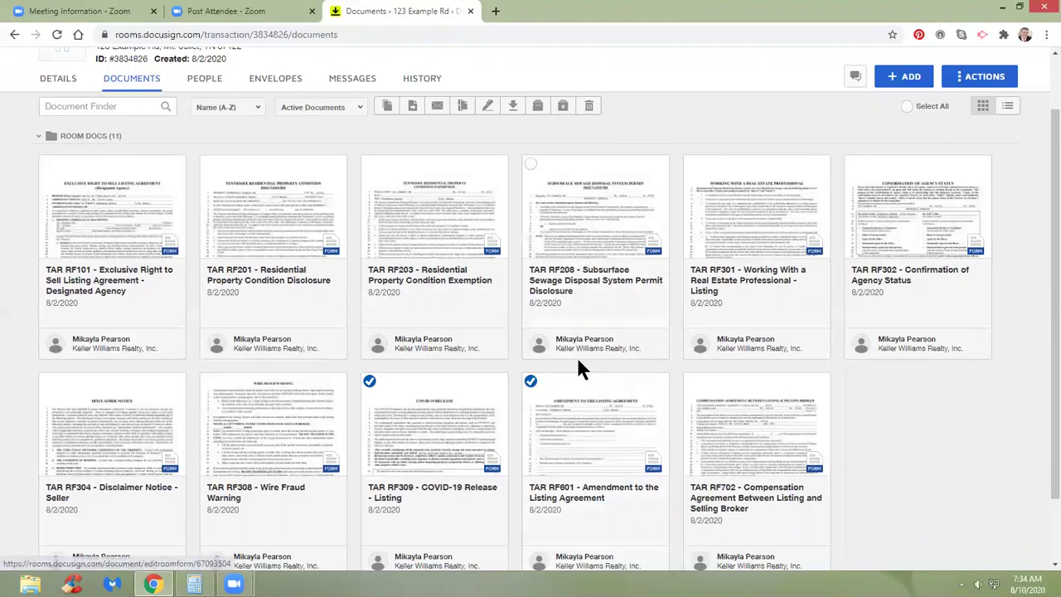
{"action": "left_click", "coordinate": [532, 383]}
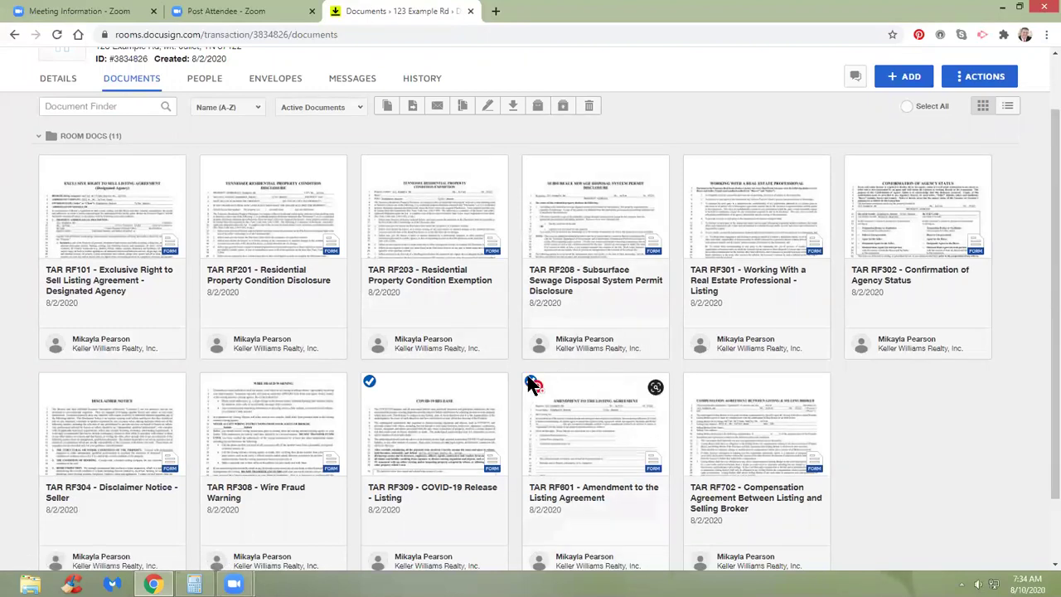
{"action": "left_click", "coordinate": [368, 382]}
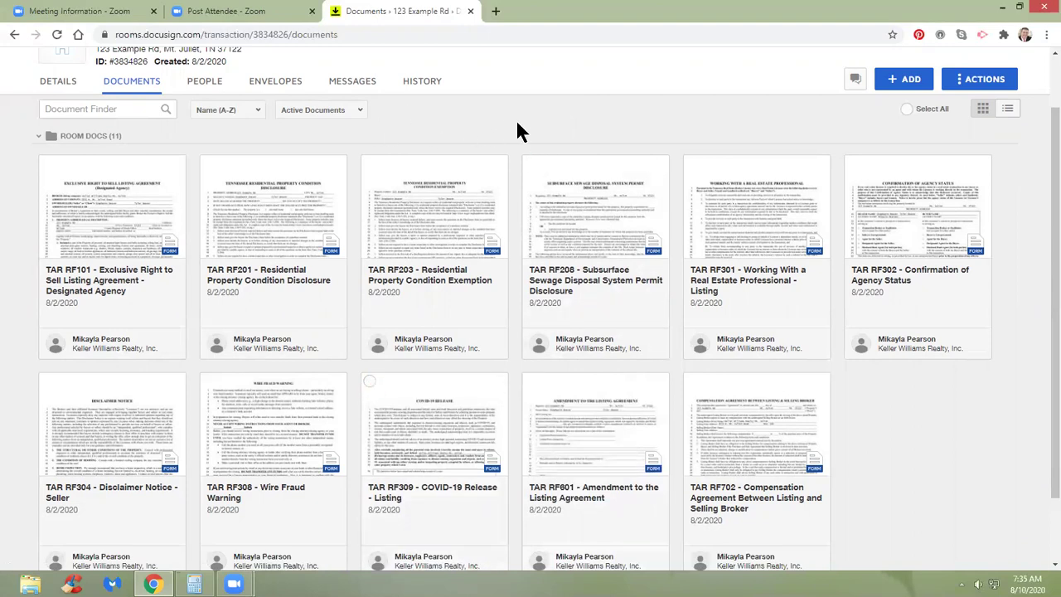
{"action": "left_click", "coordinate": [1007, 109]}
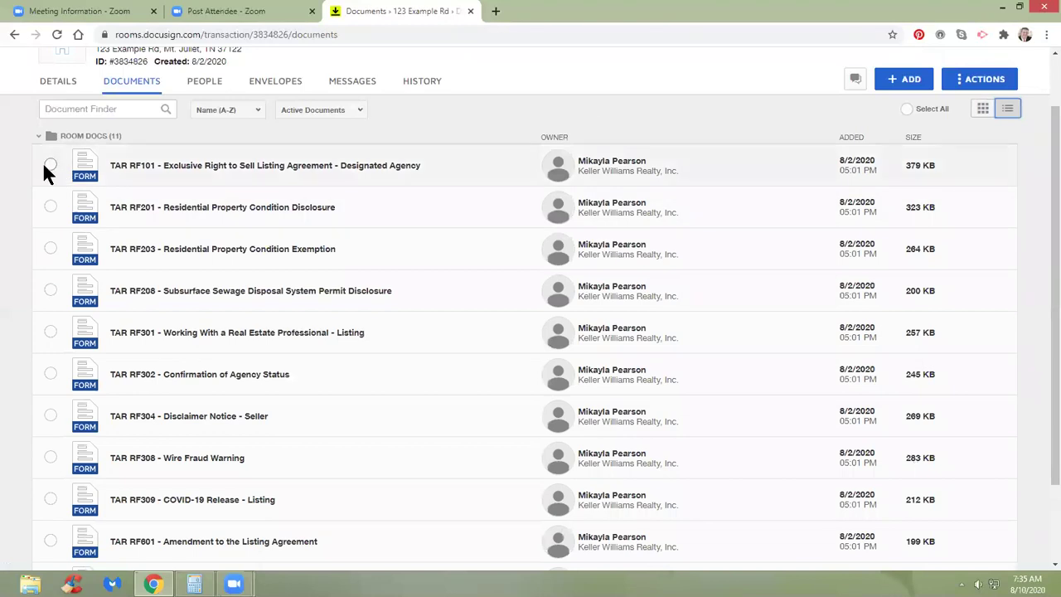
{"action": "left_click", "coordinate": [51, 373]}
{"action": "left_click", "coordinate": [50, 293]}
{"action": "left_click", "coordinate": [51, 250]}
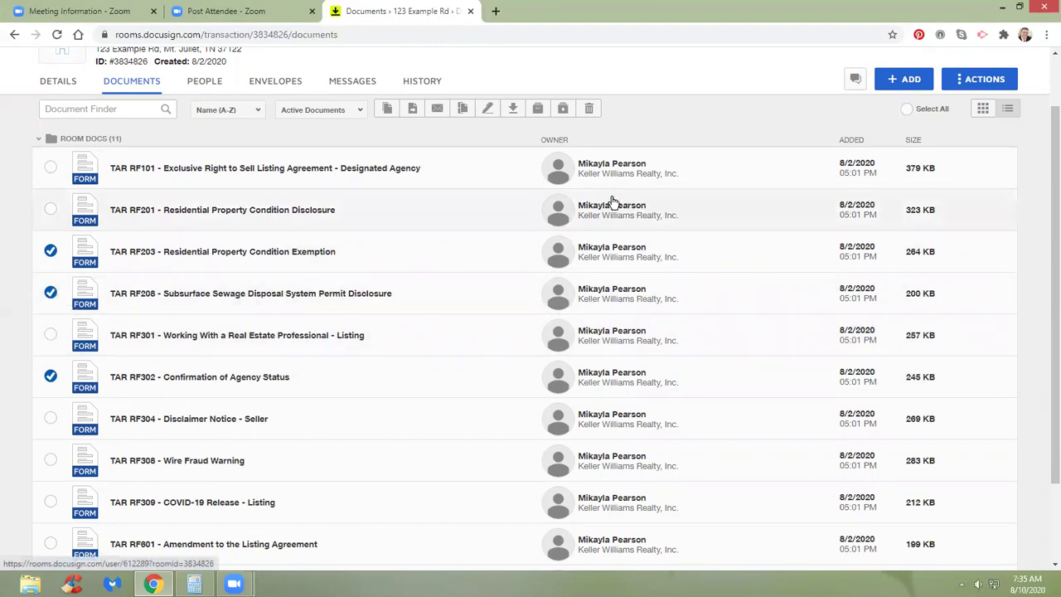
{"action": "left_click", "coordinate": [981, 111]}
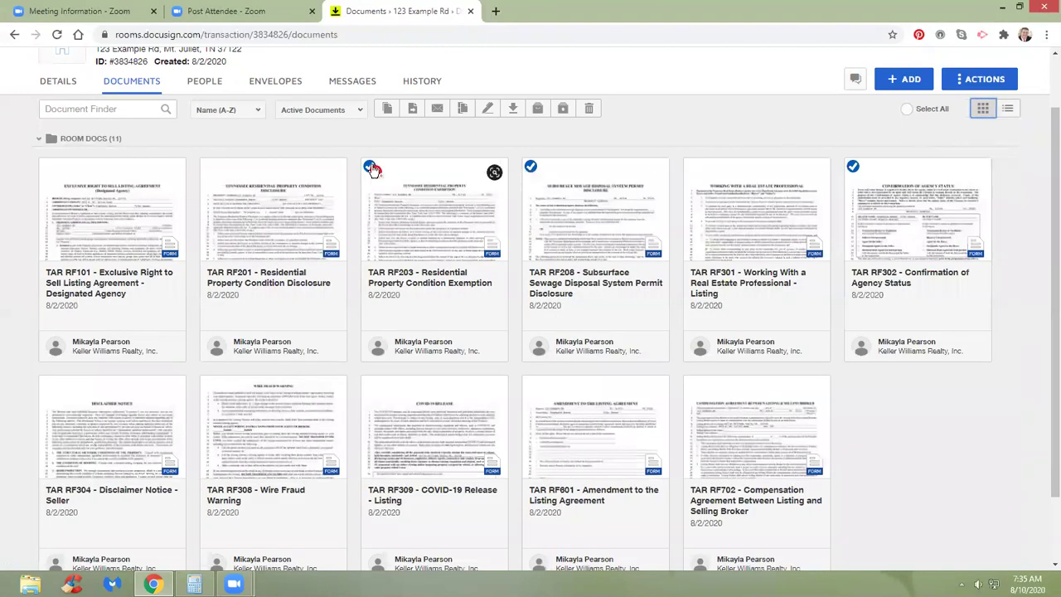
{"action": "left_click", "coordinate": [908, 110]}
{"action": "left_click", "coordinate": [908, 110]}
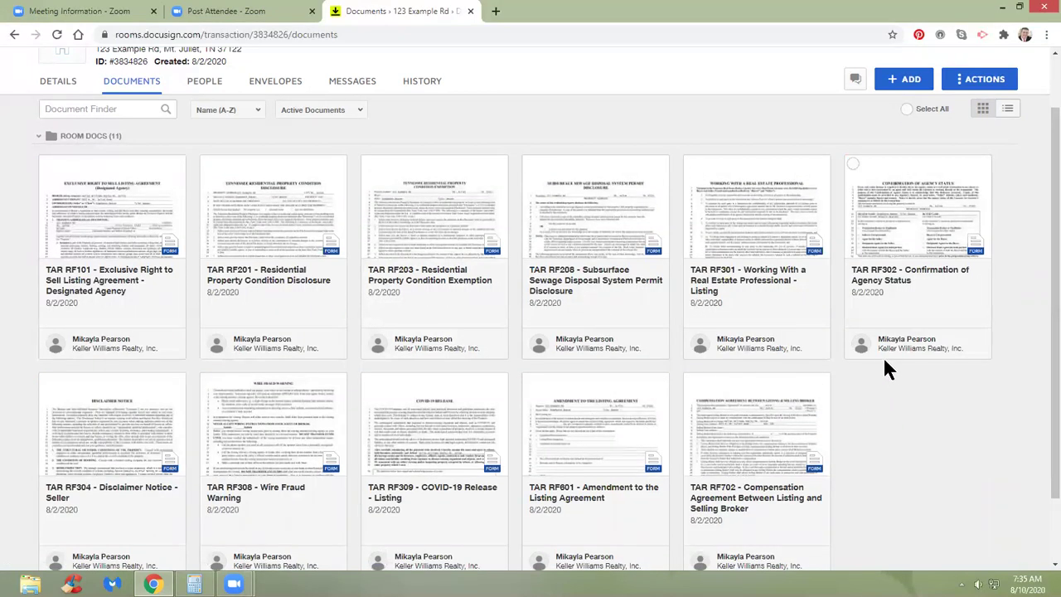
{"action": "scroll", "coordinate": [883, 355], "scroll_direction": "up", "scroll_amount": 1}
{"action": "scroll", "coordinate": [882, 356], "scroll_direction": "down", "scroll_amount": 1}
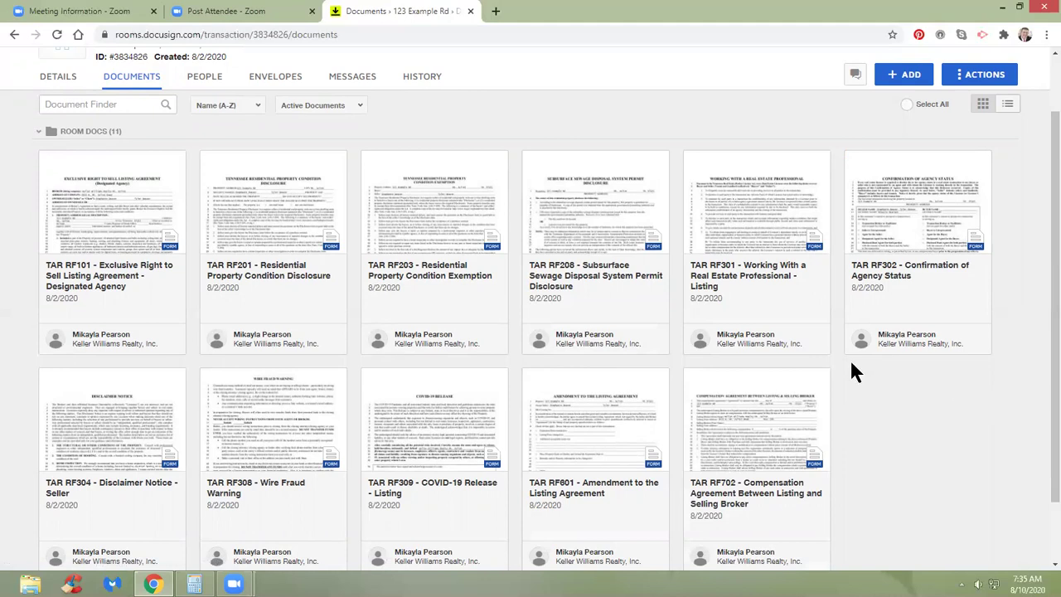
Open the TAR RF601 amendment form and extend the expiration date to 1/1/2021.
{"action": "left_click", "coordinate": [600, 412]}
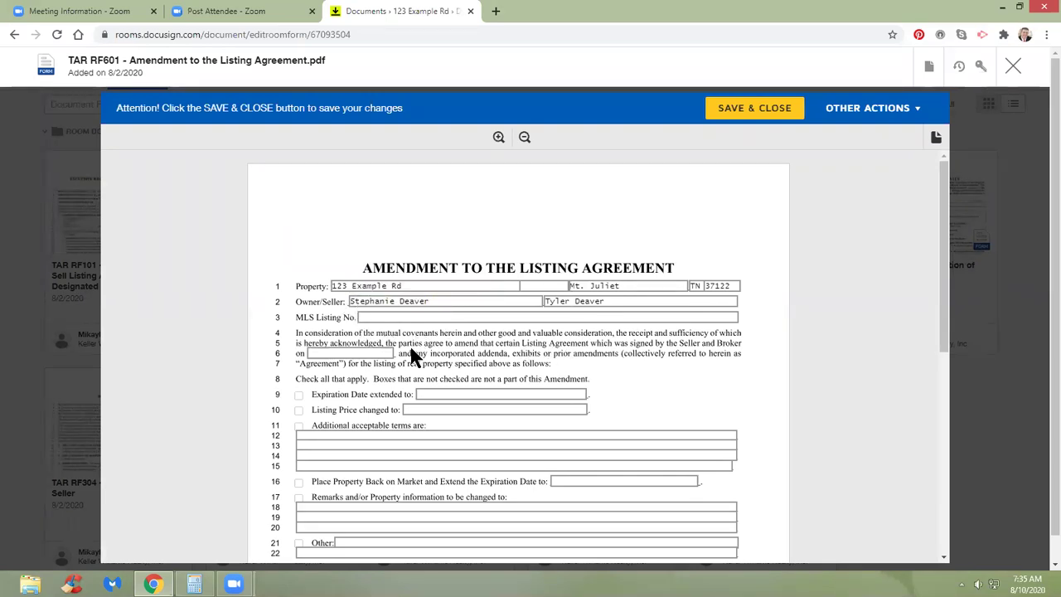
{"action": "scroll", "coordinate": [413, 341], "scroll_direction": "down", "scroll_amount": 1}
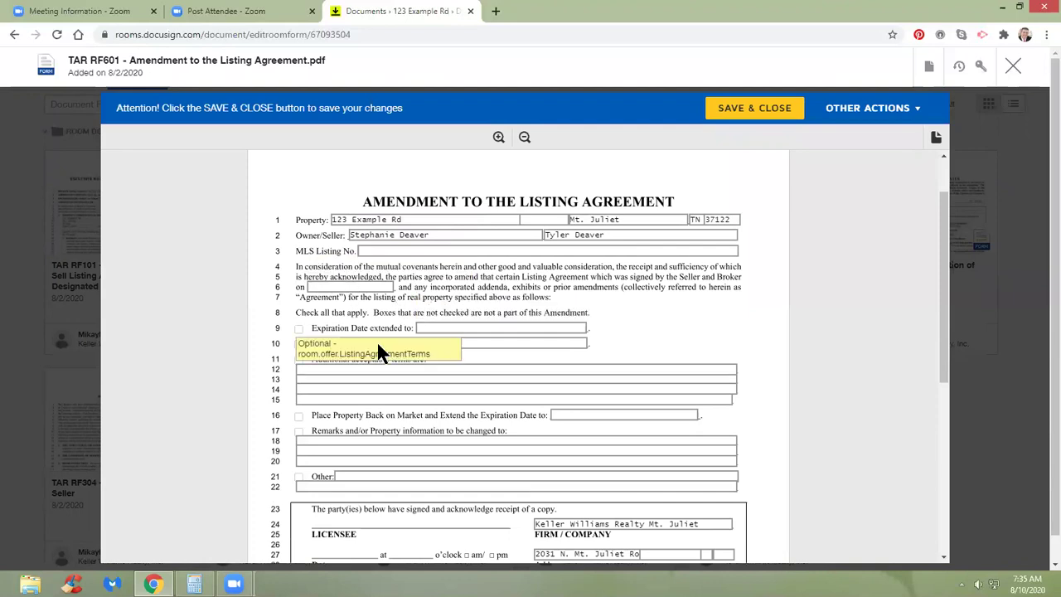
{"action": "left_click", "coordinate": [299, 329]}
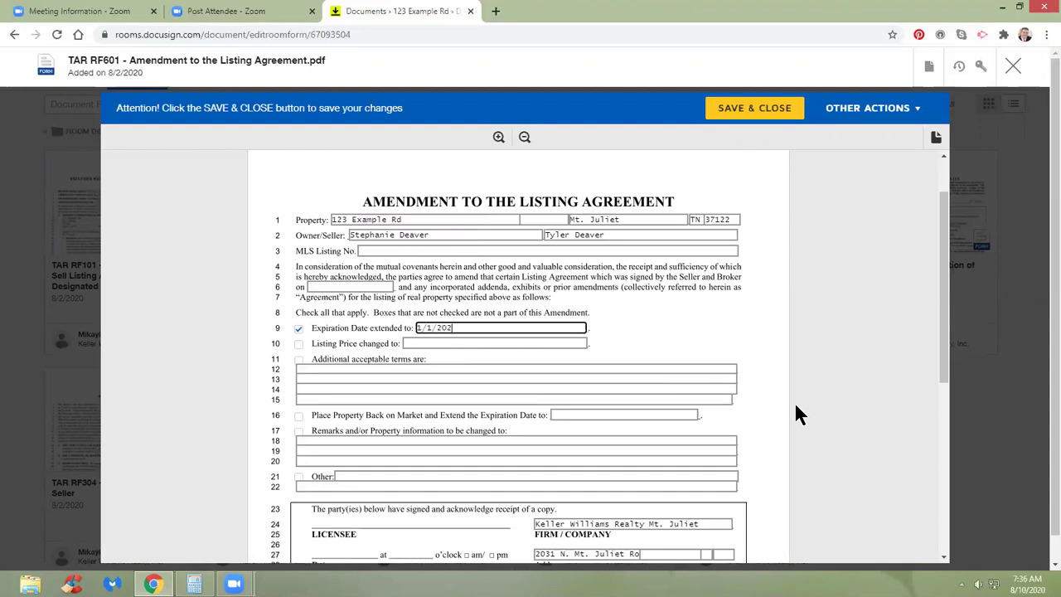
{"action": "left_click", "coordinate": [704, 338]}
Scroll through the amendment form down toward Save & Close.
{"action": "scroll", "coordinate": [722, 333], "scroll_direction": "down", "scroll_amount": 2}
{"action": "scroll", "coordinate": [722, 315], "scroll_direction": "down", "scroll_amount": 1}
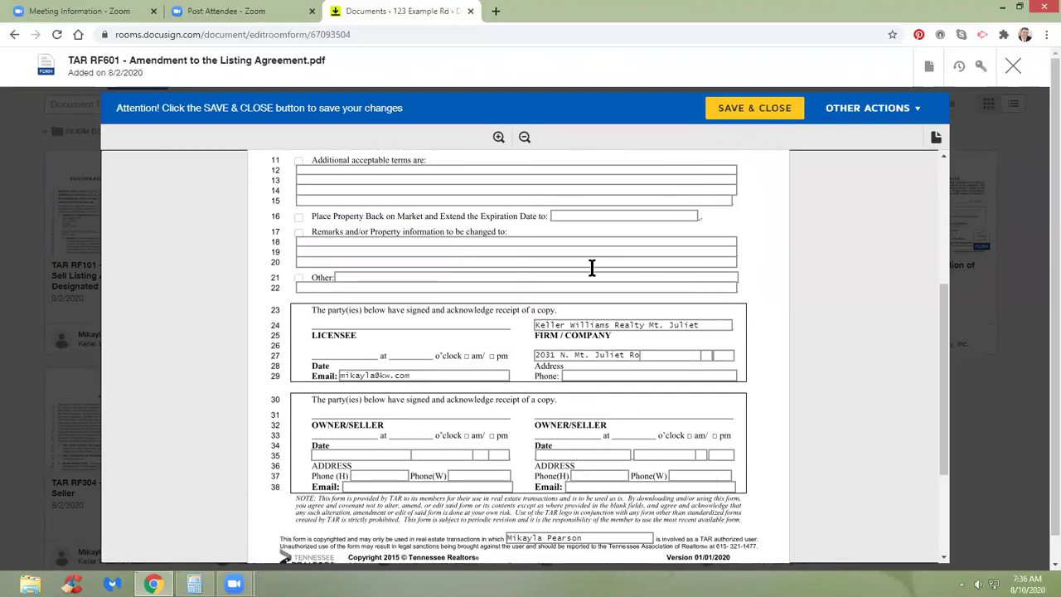
{"action": "scroll", "coordinate": [497, 224], "scroll_direction": "down", "scroll_amount": 2}
{"action": "scroll", "coordinate": [537, 263], "scroll_direction": "up", "scroll_amount": 2}
{"action": "scroll", "coordinate": [542, 275], "scroll_direction": "down", "scroll_amount": 2}
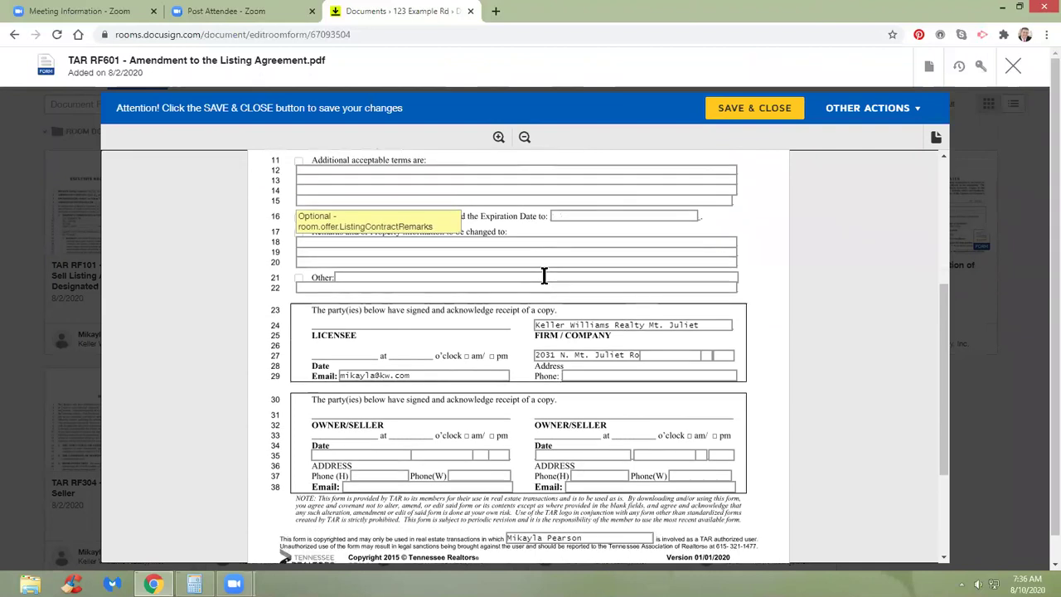
{"action": "scroll", "coordinate": [543, 273], "scroll_direction": "down", "scroll_amount": 1}
{"action": "scroll", "coordinate": [530, 249], "scroll_direction": "down", "scroll_amount": 1}
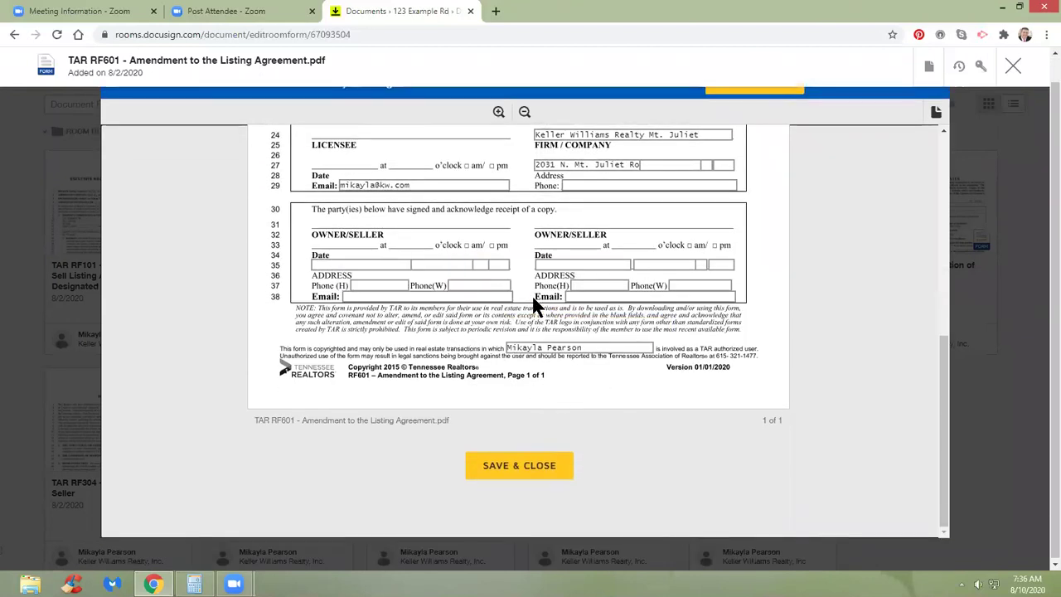
{"action": "scroll", "coordinate": [535, 300], "scroll_direction": "up", "scroll_amount": 3}
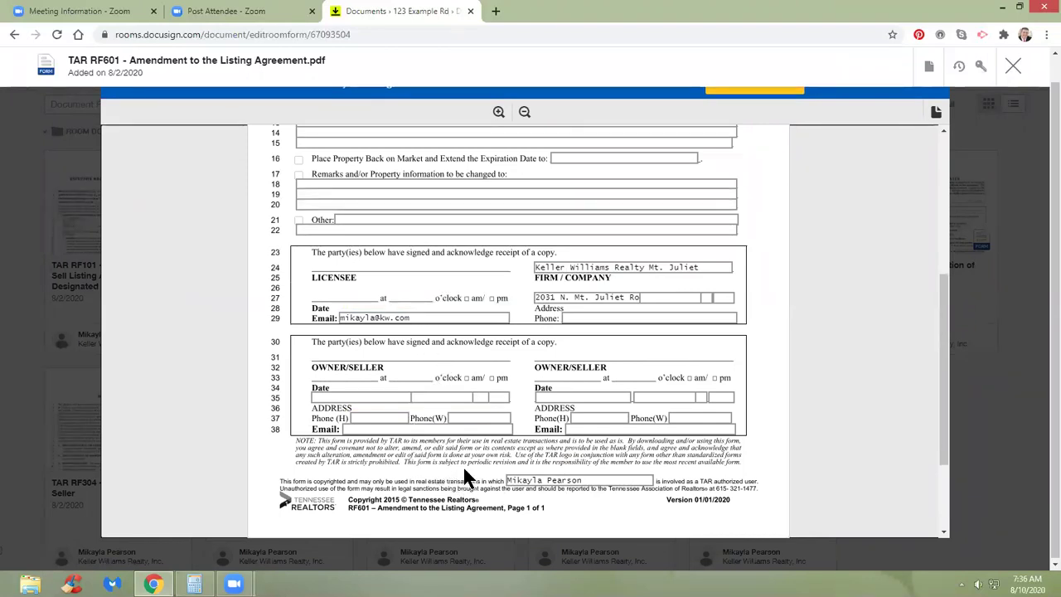
{"action": "scroll", "coordinate": [462, 465], "scroll_direction": "up", "scroll_amount": 3}
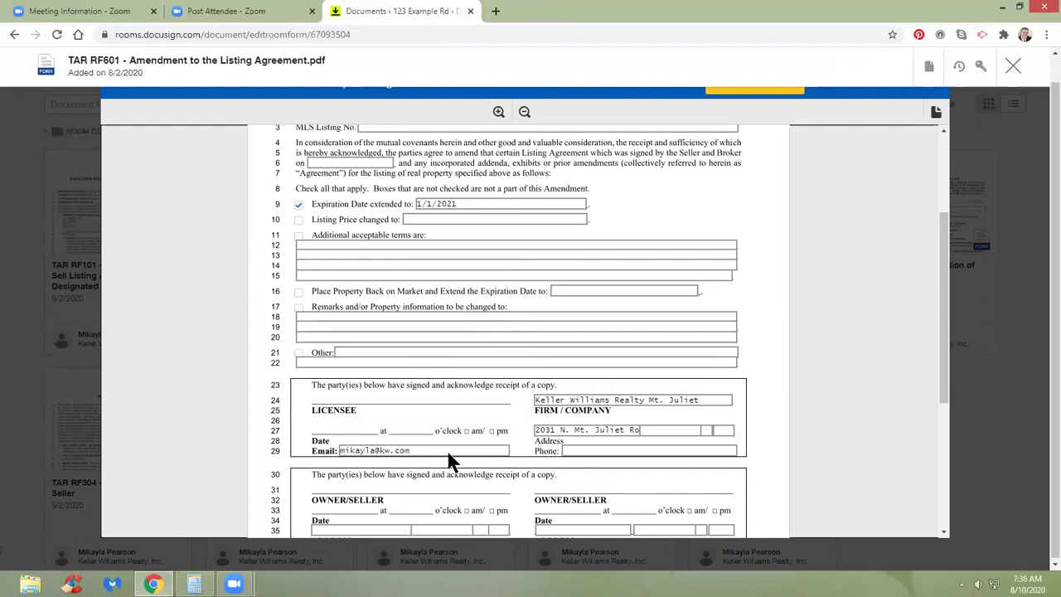
{"action": "scroll", "coordinate": [464, 420], "scroll_direction": "up", "scroll_amount": 3}
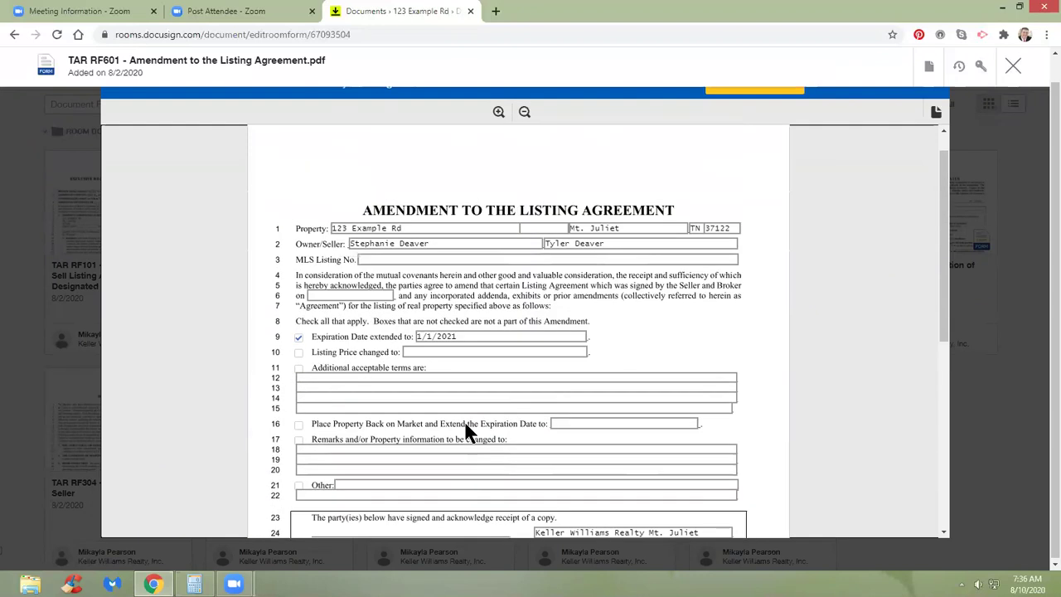
{"action": "scroll", "coordinate": [464, 420], "scroll_direction": "up", "scroll_amount": 1}
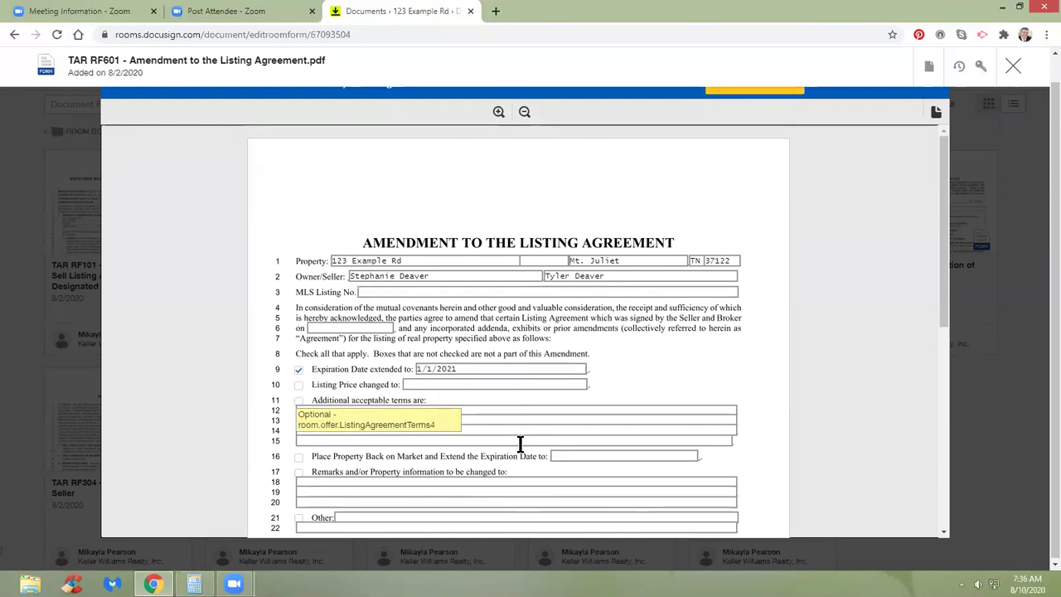
{"action": "scroll", "coordinate": [520, 445], "scroll_direction": "down", "scroll_amount": 9}
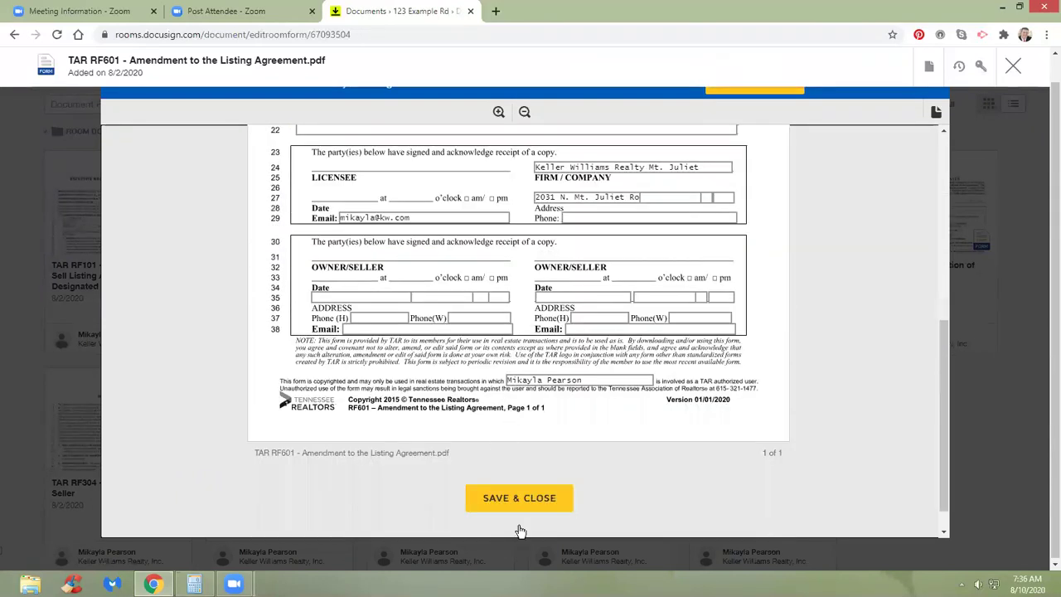
{"action": "left_click", "coordinate": [520, 523]}
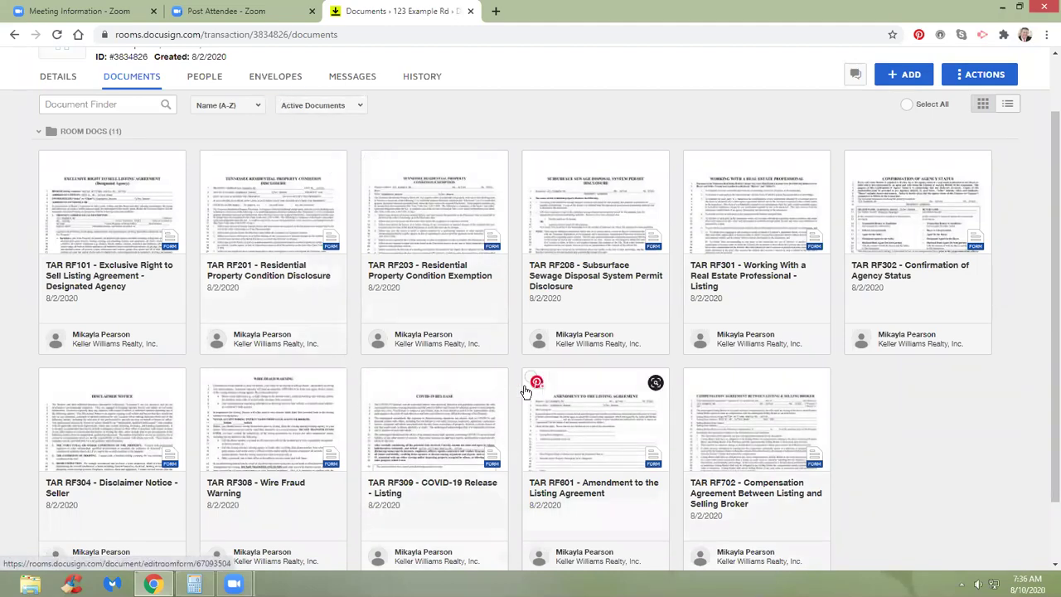
{"action": "left_click", "coordinate": [532, 378]}
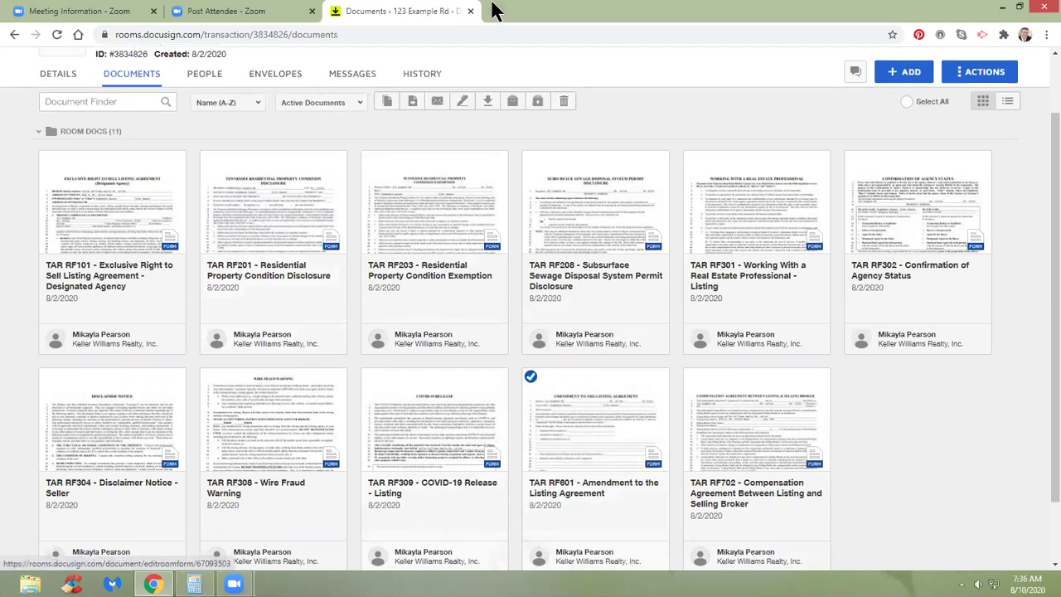
{"action": "left_click", "coordinate": [463, 101]}
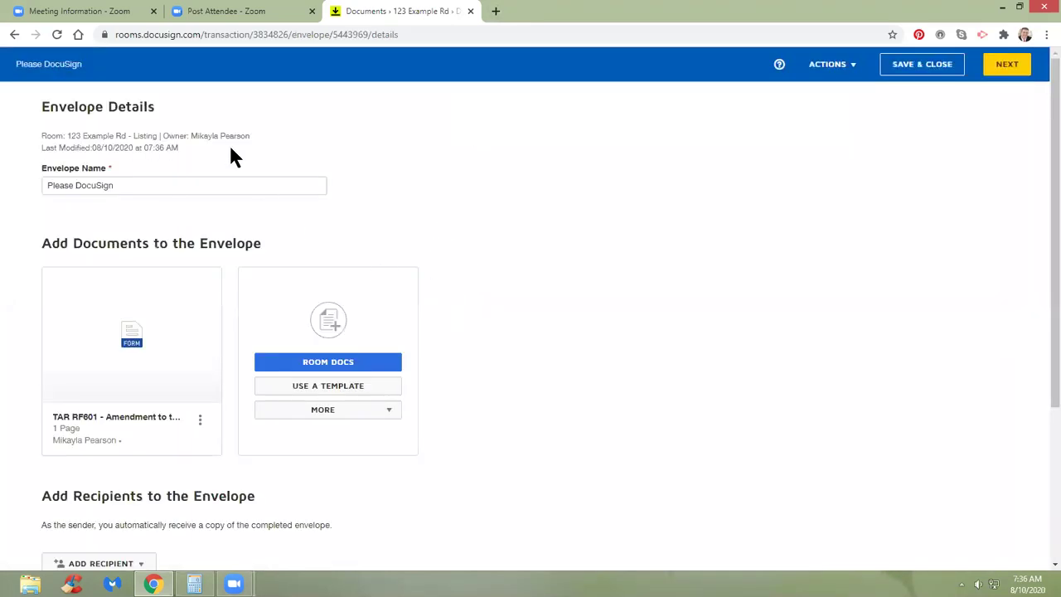
{"action": "left_click_drag", "start_coordinate": [126, 188], "coordinate": [25, 197]}
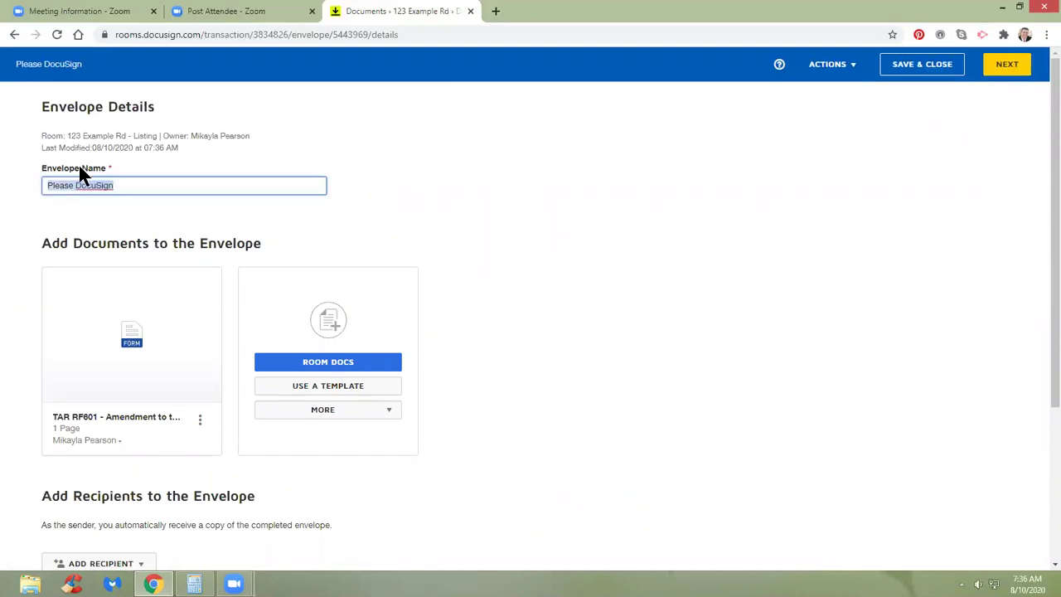
{"action": "type", "text": "Amen"}
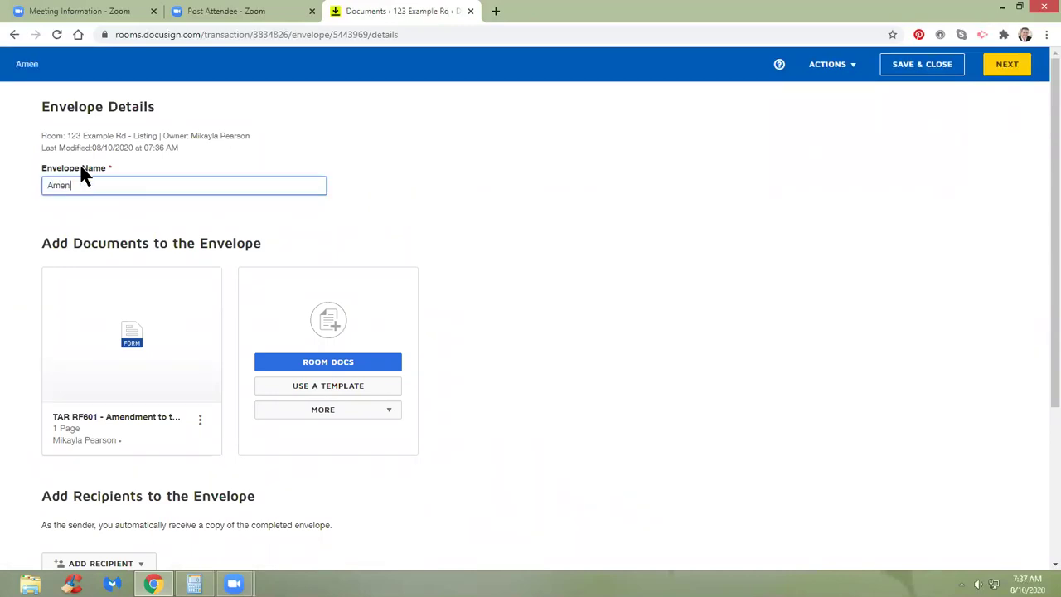
{"action": "type", "text": "dment to LA"}
{"action": "left_click", "coordinate": [197, 220]}
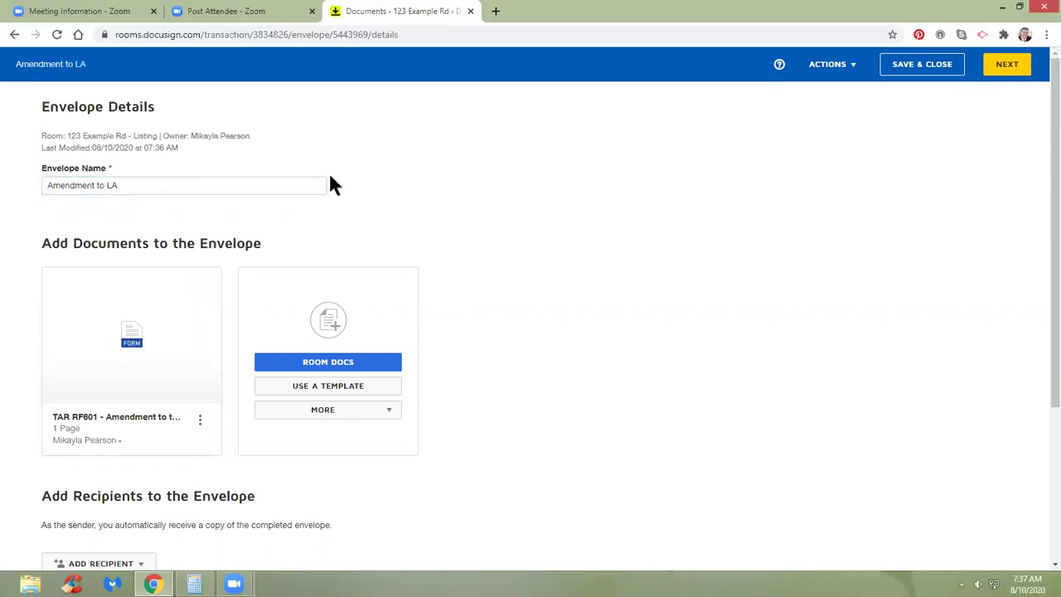
{"action": "scroll", "coordinate": [414, 254], "scroll_direction": "down", "scroll_amount": 2}
{"action": "scroll", "coordinate": [415, 253], "scroll_direction": "up", "scroll_amount": 1}
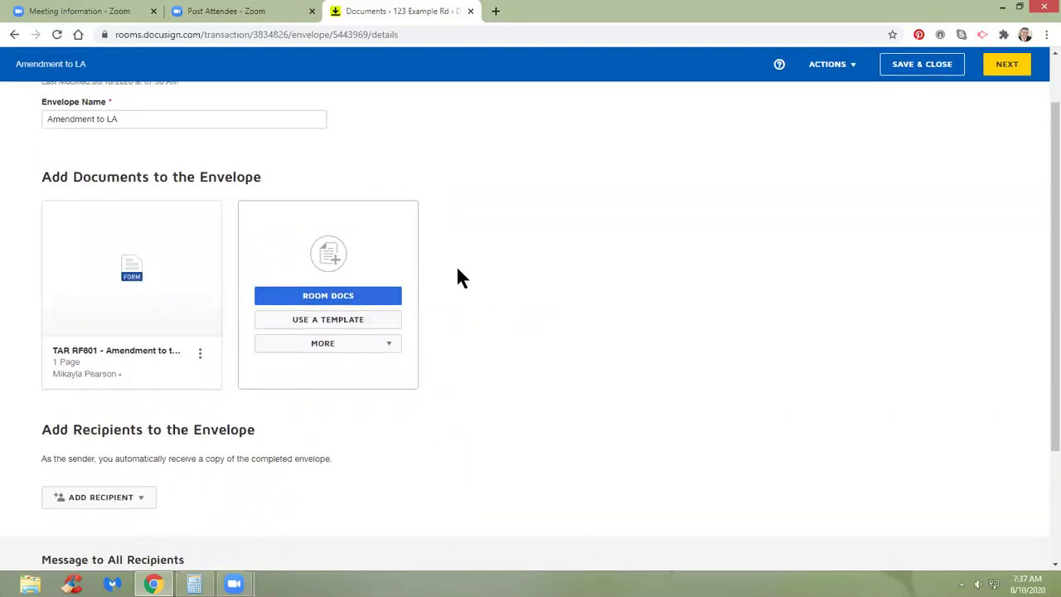
{"action": "scroll", "coordinate": [518, 278], "scroll_direction": "down", "scroll_amount": 2}
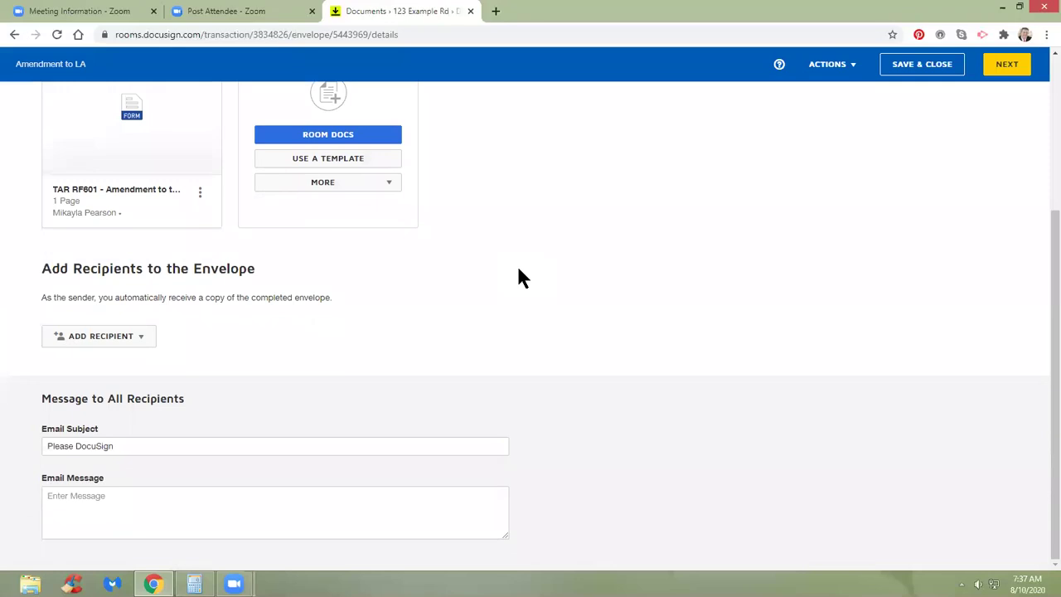
{"action": "scroll", "coordinate": [518, 278], "scroll_direction": "up", "scroll_amount": 3}
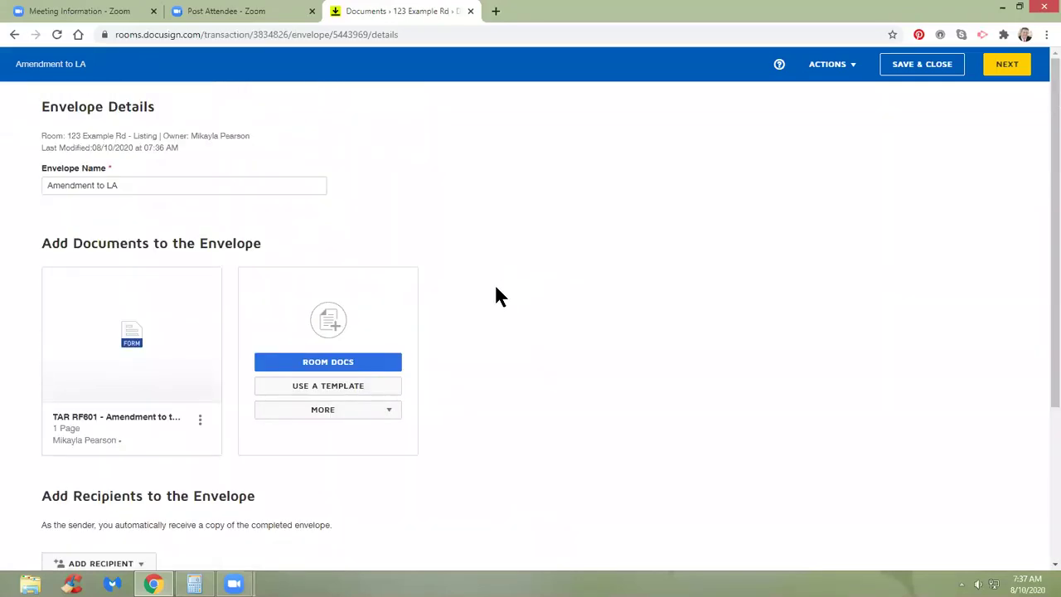
{"action": "scroll", "coordinate": [497, 290], "scroll_direction": "down", "scroll_amount": 3}
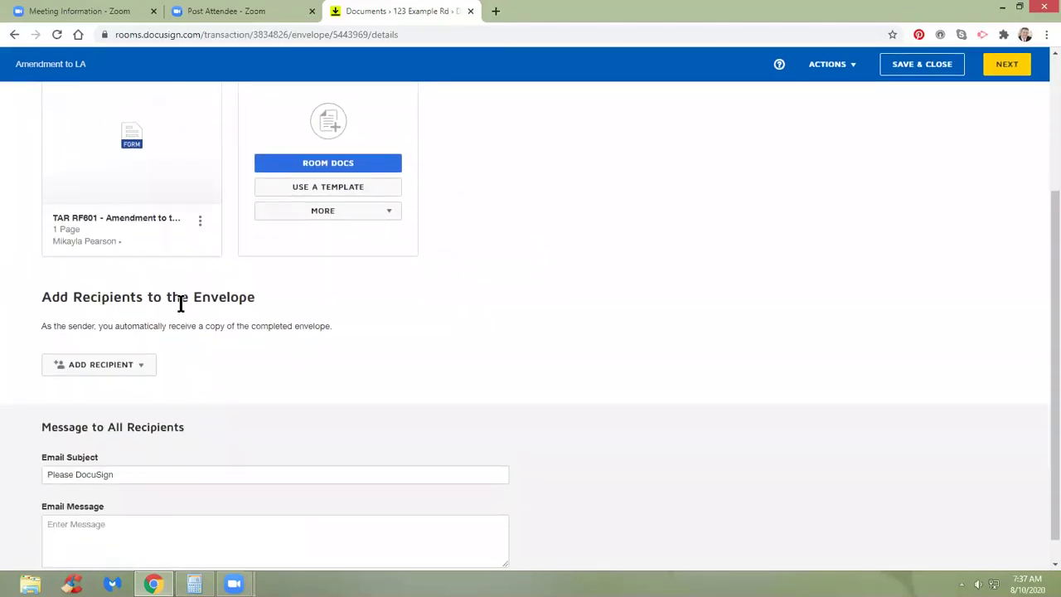
Check the Seller One and Seller Two pre-tagged roles and assign each to its seller.
{"action": "left_click", "coordinate": [138, 371]}
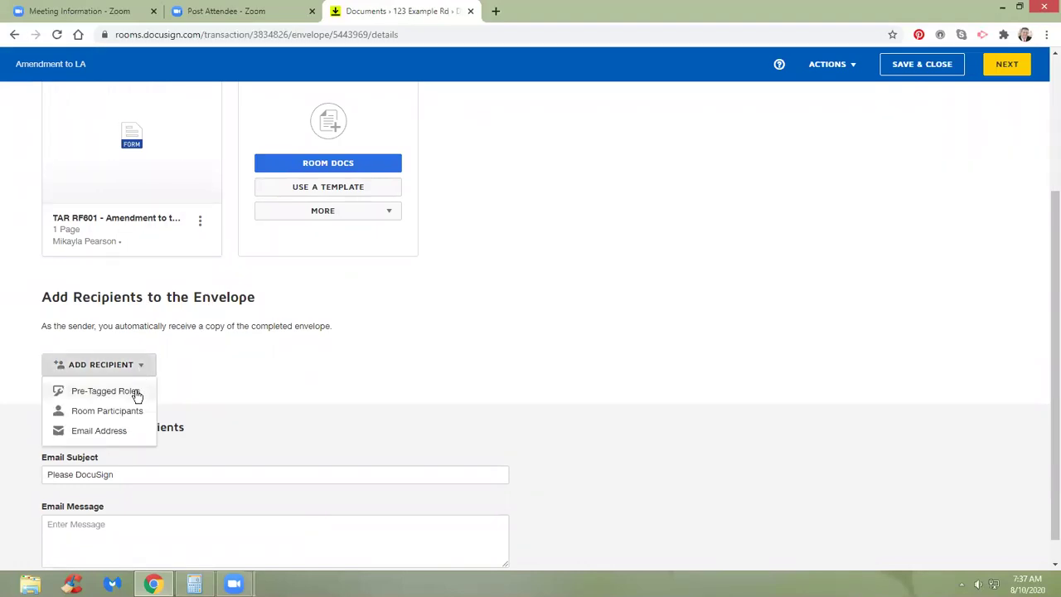
{"action": "left_click", "coordinate": [105, 391]}
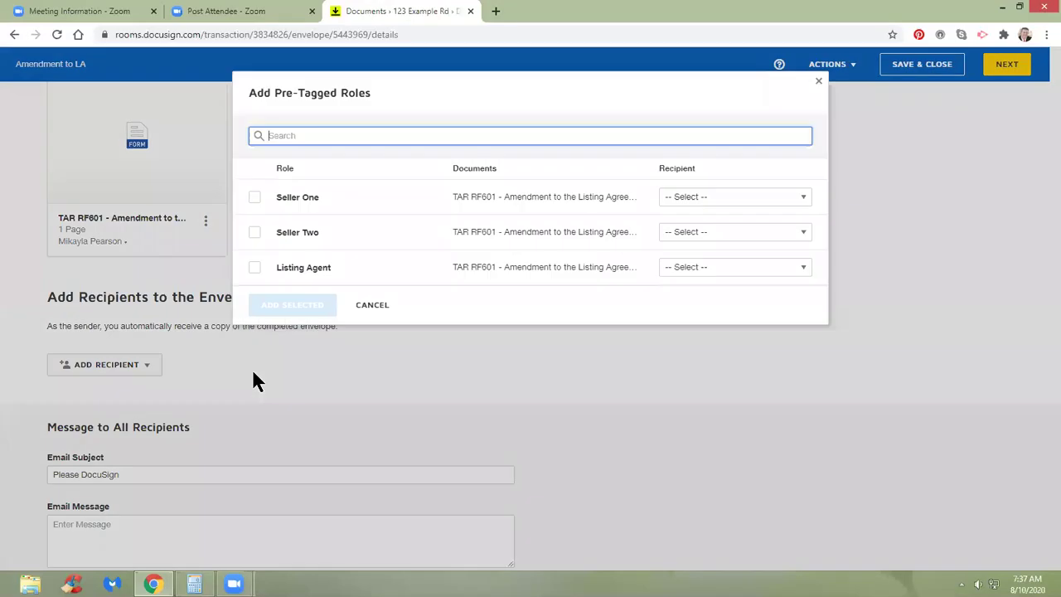
{"action": "left_click", "coordinate": [254, 201]}
{"action": "left_click", "coordinate": [255, 235]}
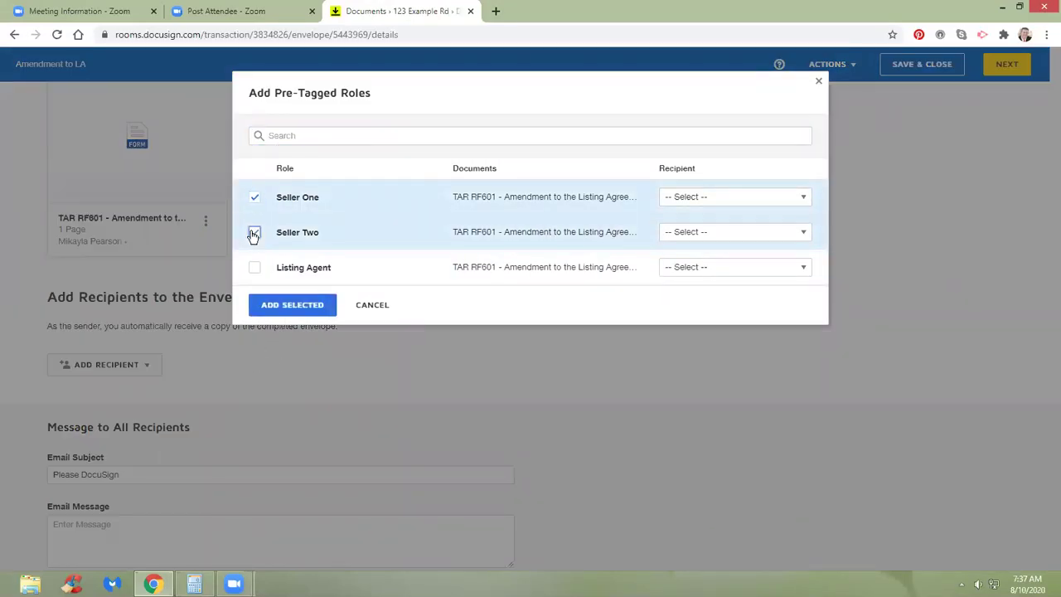
{"action": "left_click", "coordinate": [772, 201]}
{"action": "left_click", "coordinate": [721, 414]}
{"action": "left_click", "coordinate": [699, 232]}
{"action": "left_click", "coordinate": [708, 470]}
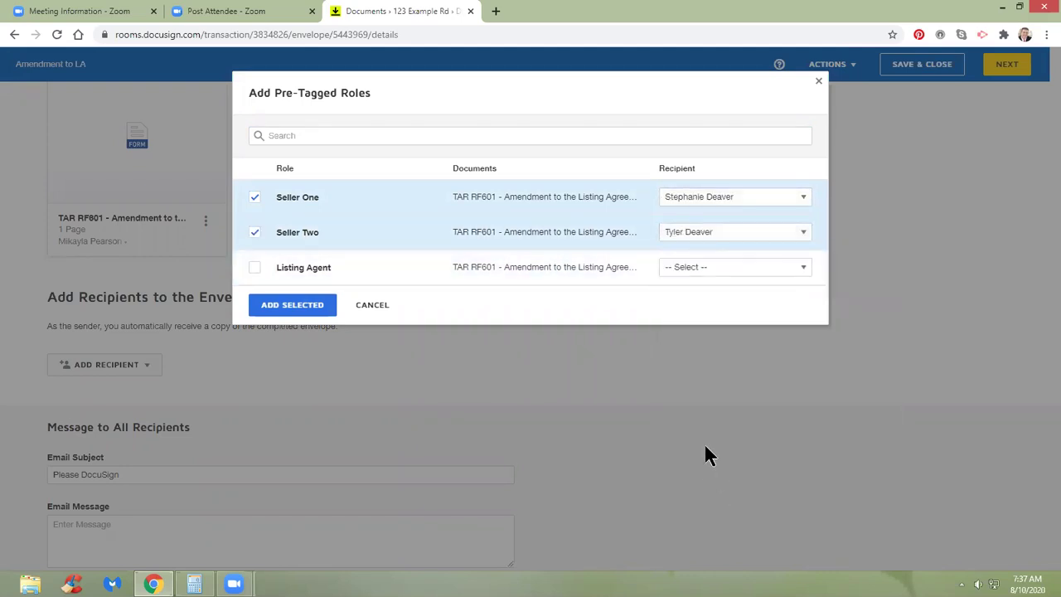
Leave the Listing Agent role unchecked and add the two seller roles to the envelope.
{"action": "left_click", "coordinate": [254, 270]}
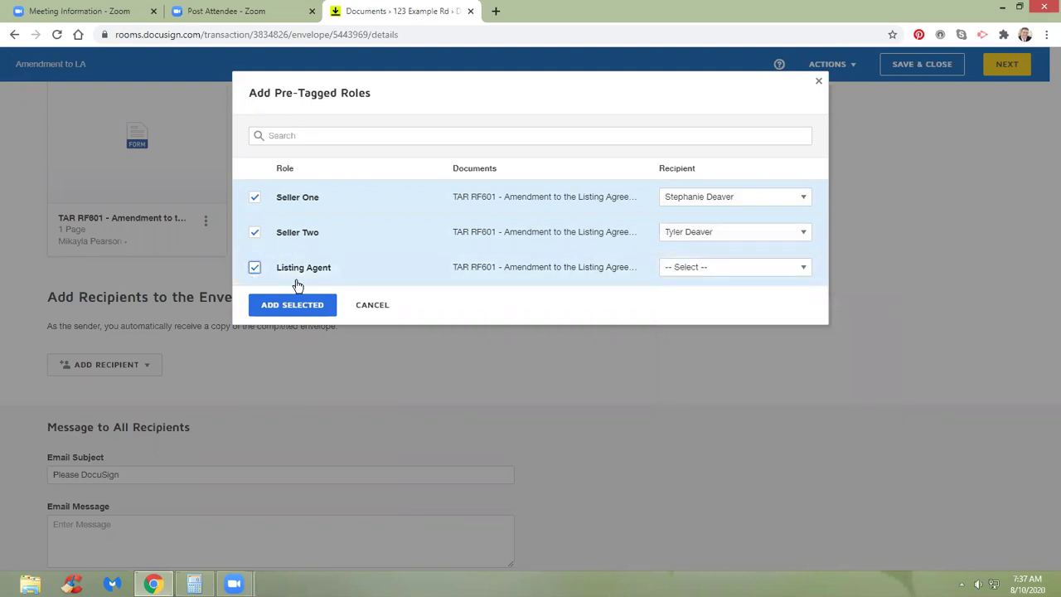
{"action": "left_click", "coordinate": [692, 272]}
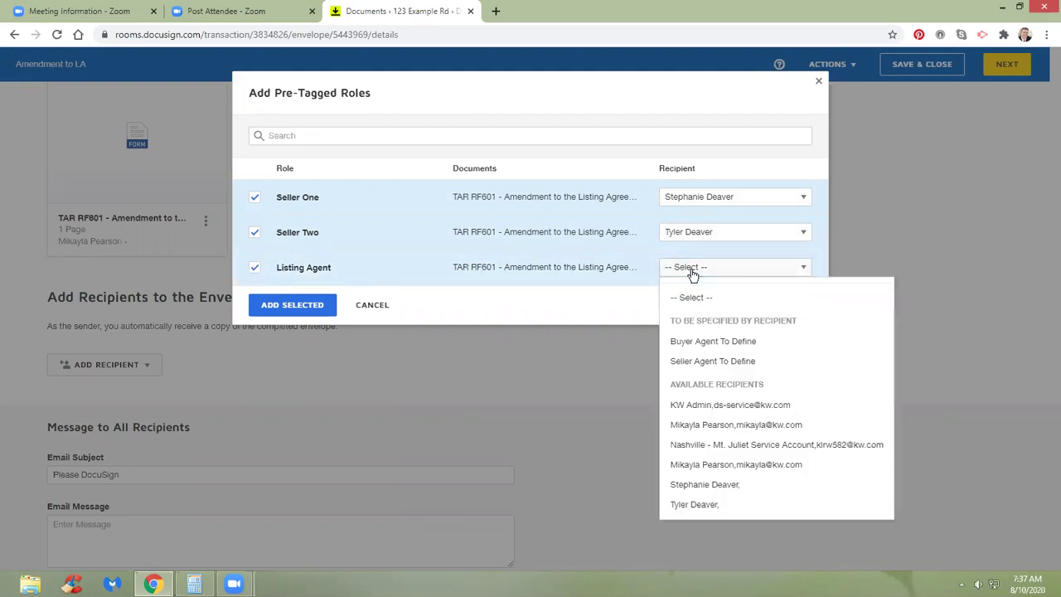
{"action": "left_click", "coordinate": [687, 466]}
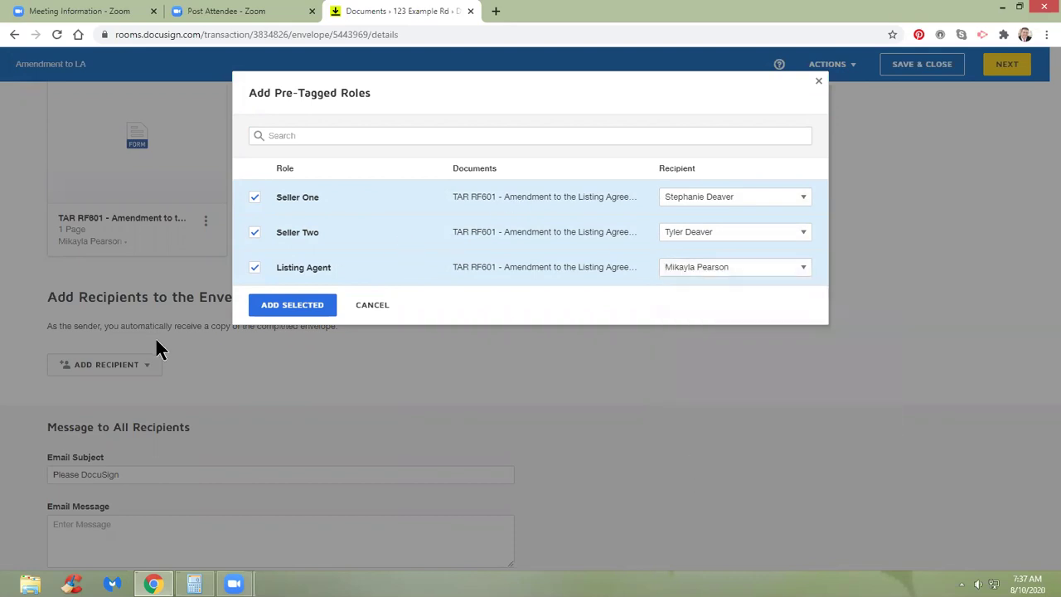
{"action": "left_click", "coordinate": [256, 270]}
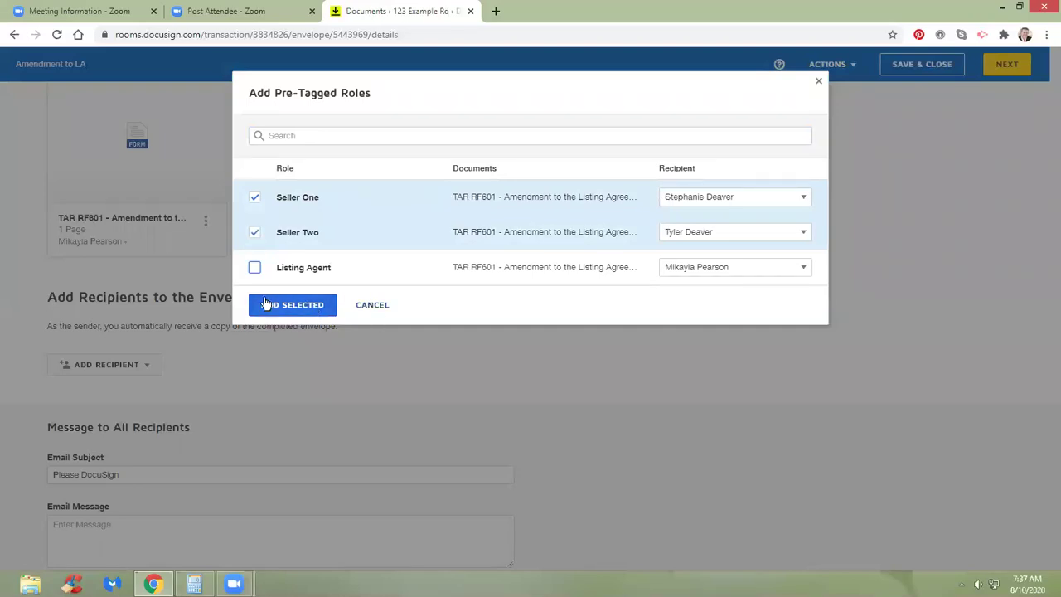
{"action": "left_click", "coordinate": [374, 306]}
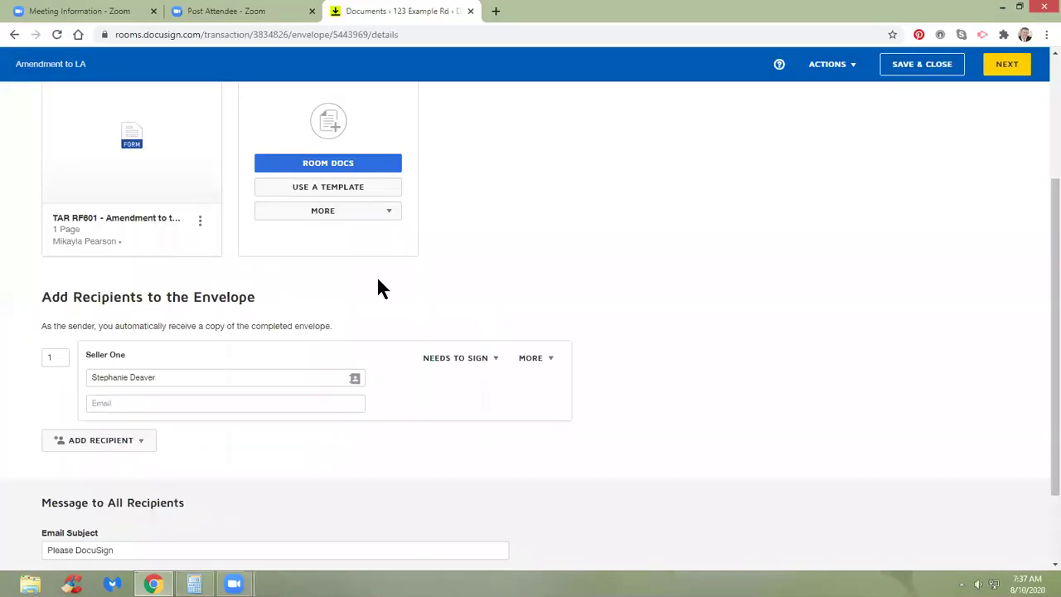
Select the Agent Owner contact from Room Participants, then cancel without adding it.
{"action": "scroll", "coordinate": [377, 286], "scroll_direction": "down", "scroll_amount": 2}
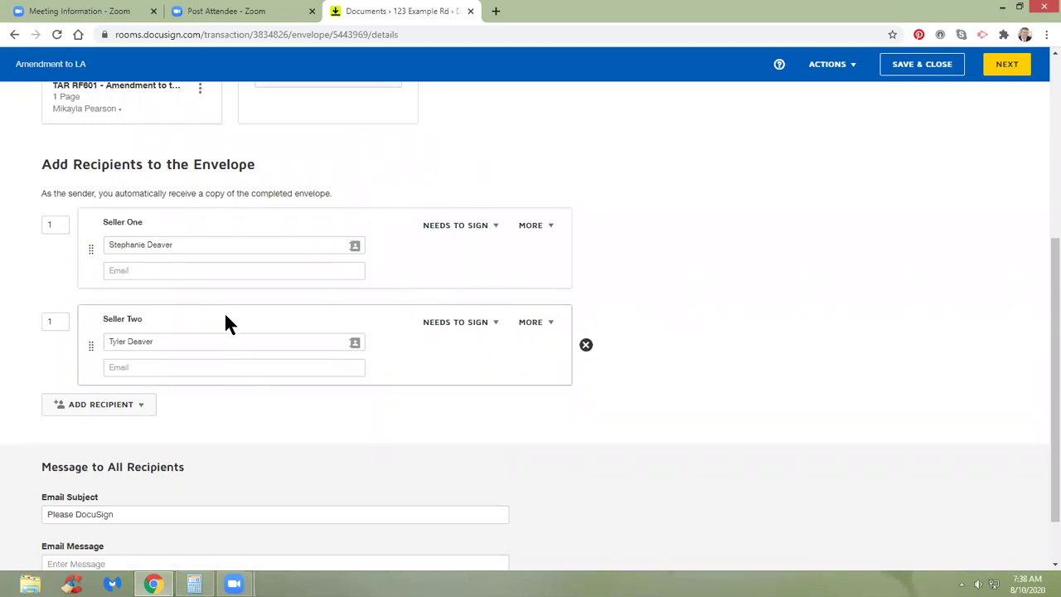
{"action": "scroll", "coordinate": [232, 315], "scroll_direction": "up", "scroll_amount": 1}
{"action": "scroll", "coordinate": [256, 322], "scroll_direction": "up", "scroll_amount": 1}
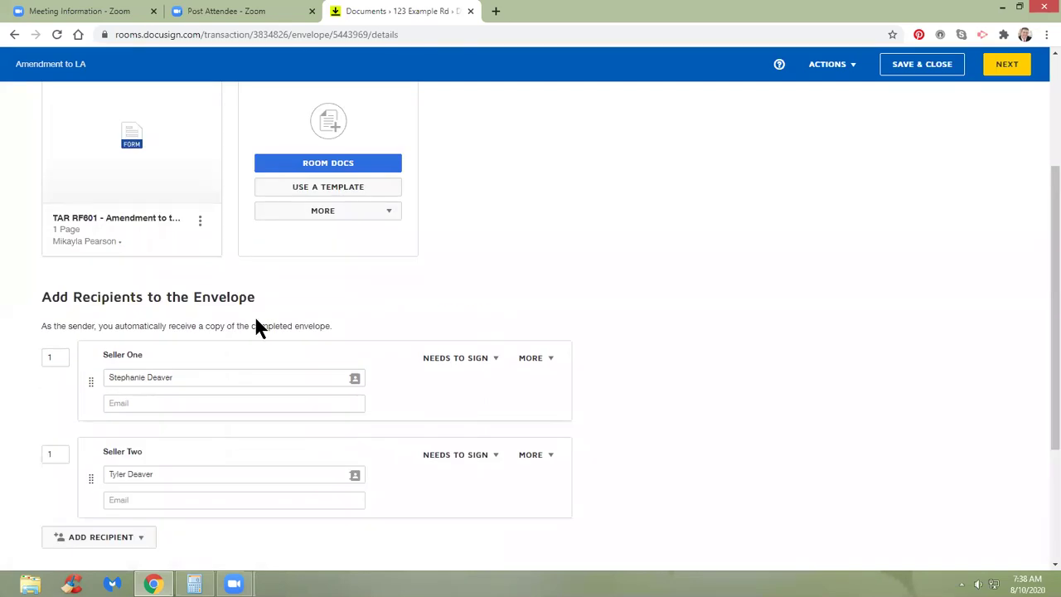
{"action": "scroll", "coordinate": [256, 326], "scroll_direction": "down", "scroll_amount": 3}
{"action": "left_click", "coordinate": [108, 341]}
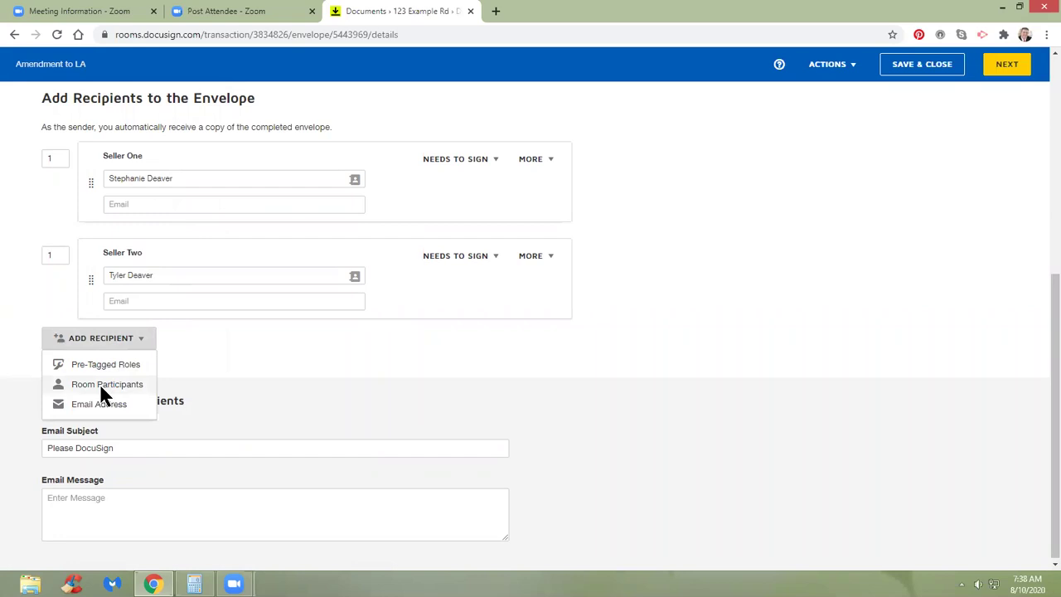
{"action": "left_click", "coordinate": [102, 387]}
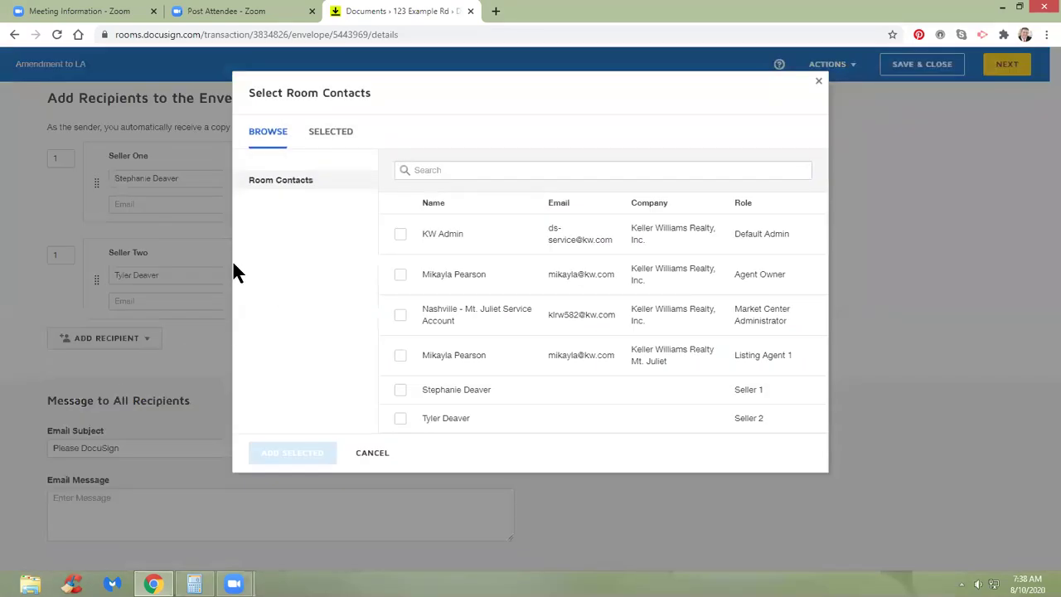
{"action": "left_click", "coordinate": [400, 278]}
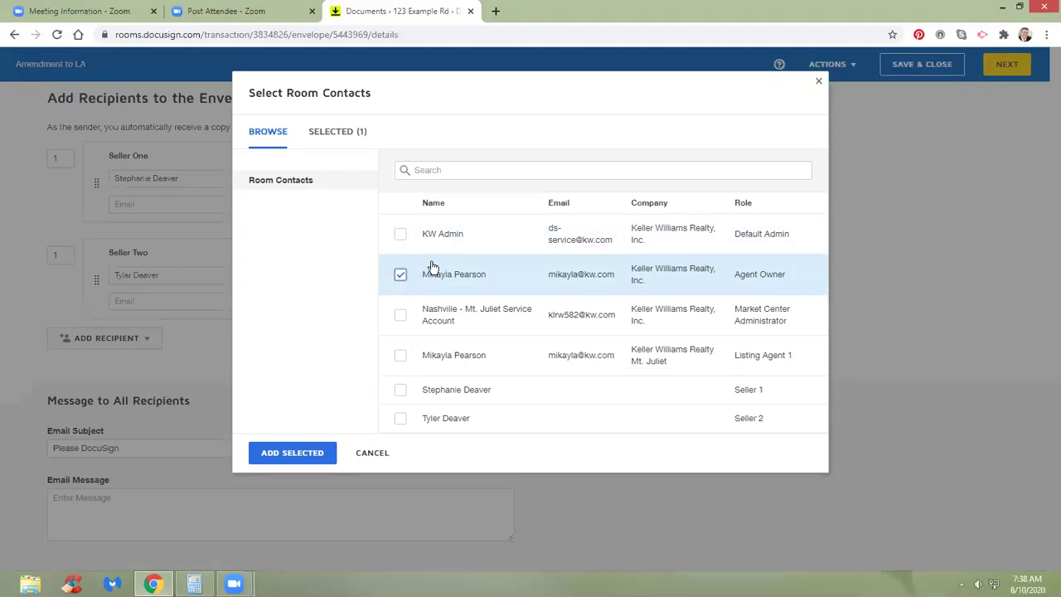
{"action": "left_click", "coordinate": [370, 452]}
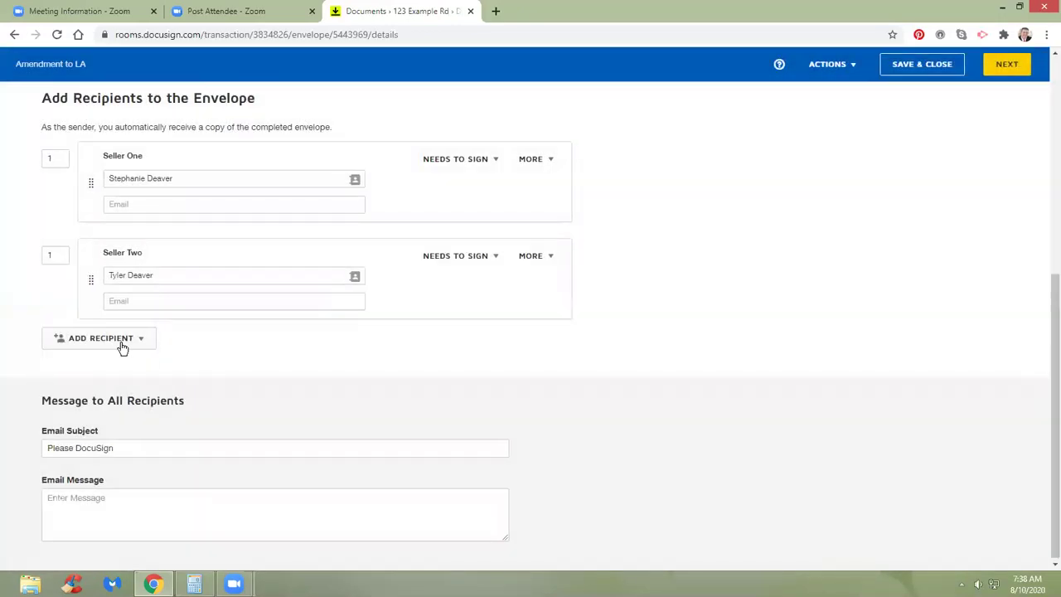
Add the Agent Owner room contact as a recipient.
{"action": "left_click", "coordinate": [102, 339]}
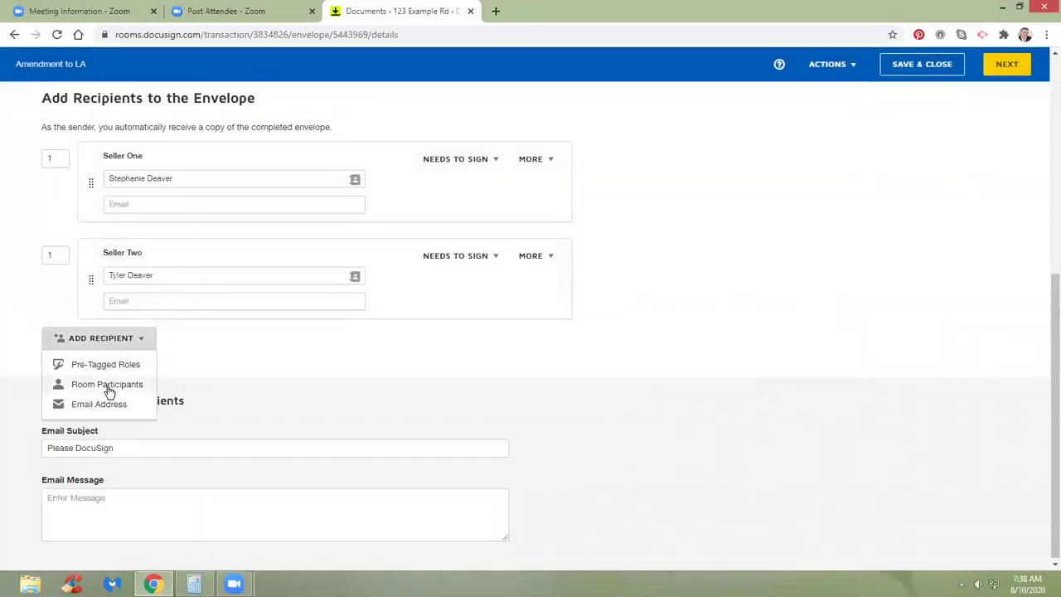
{"action": "left_click", "coordinate": [106, 385]}
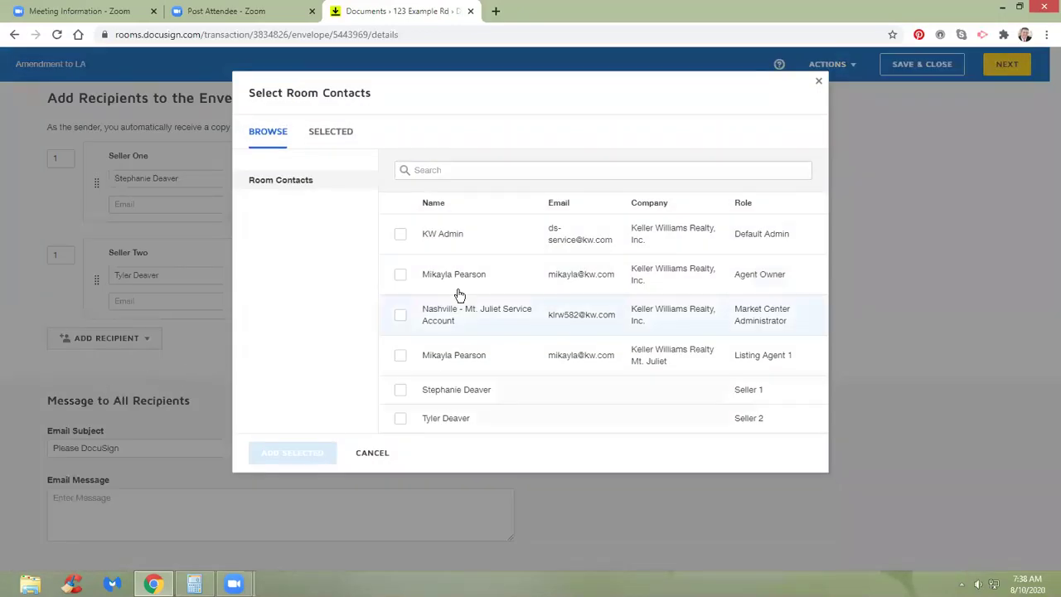
{"action": "left_click", "coordinate": [396, 278]}
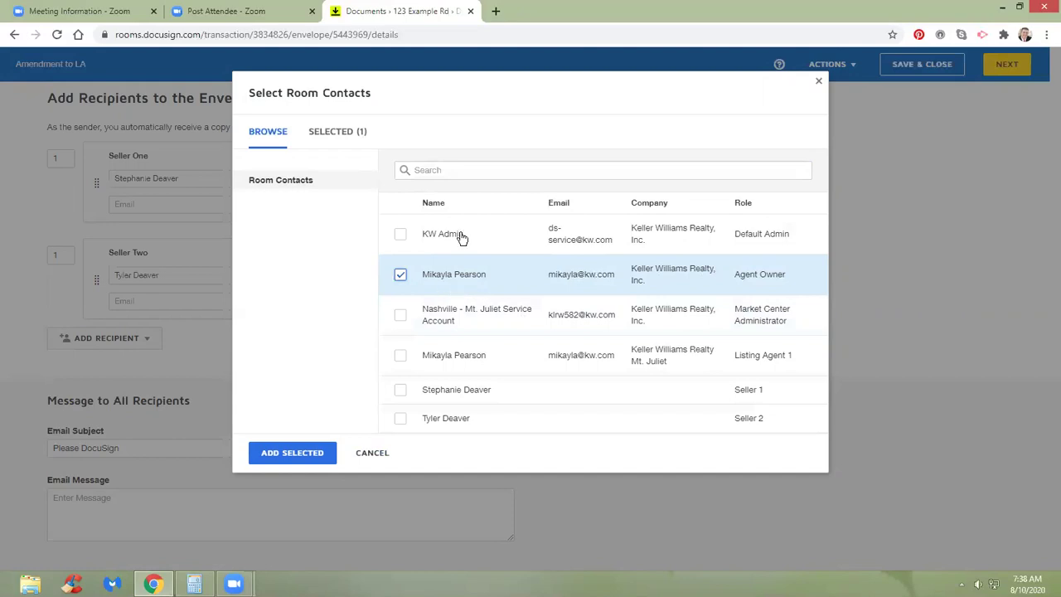
{"action": "left_click", "coordinate": [297, 453]}
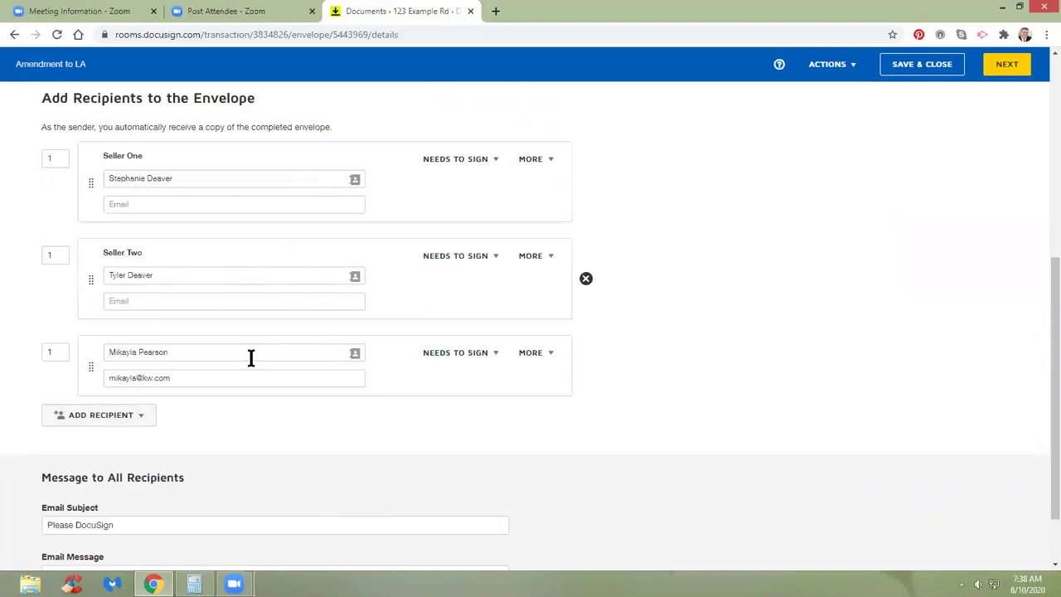
{"action": "left_click", "coordinate": [120, 417]}
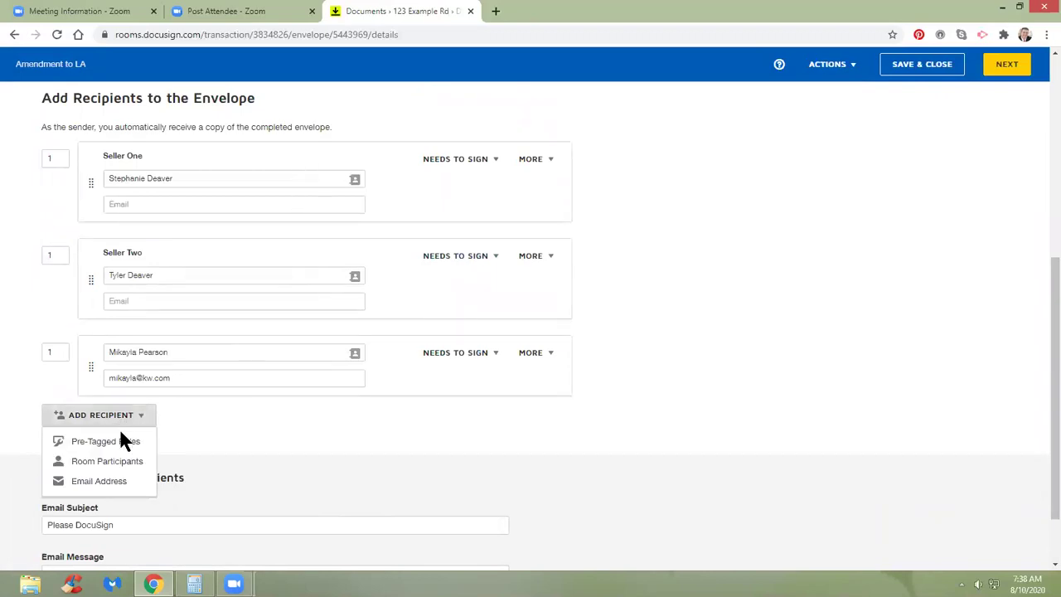
{"action": "left_click", "coordinate": [82, 482]}
{"action": "scroll", "coordinate": [249, 381], "scroll_direction": "down", "scroll_amount": 1}
{"action": "left_click", "coordinate": [235, 366]}
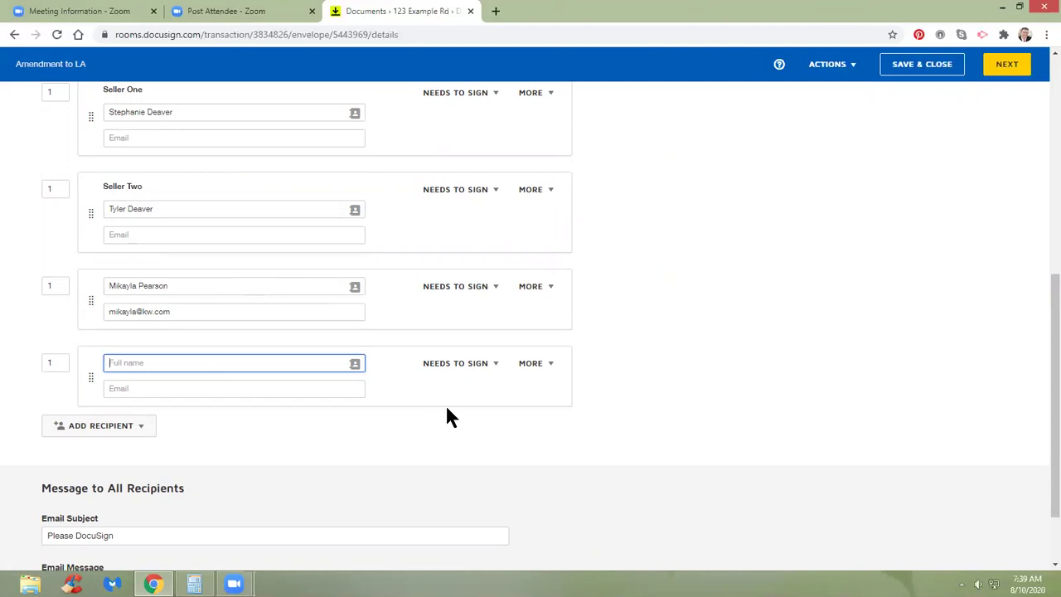
{"action": "left_click", "coordinate": [586, 376]}
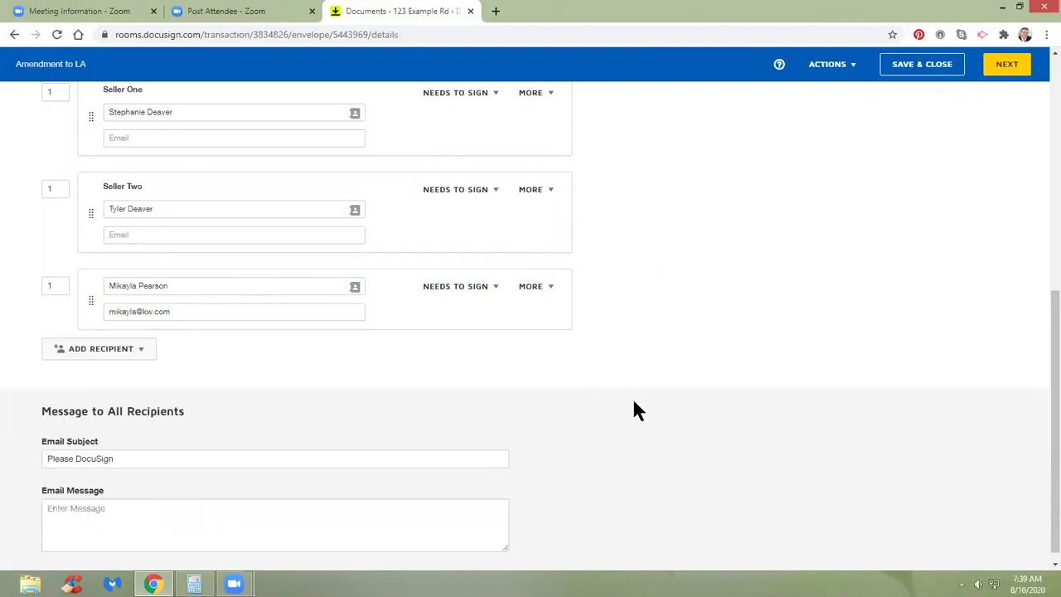
{"action": "scroll", "coordinate": [632, 395], "scroll_direction": "up", "scroll_amount": 3}
{"action": "scroll", "coordinate": [632, 394], "scroll_direction": "down", "scroll_amount": 2}
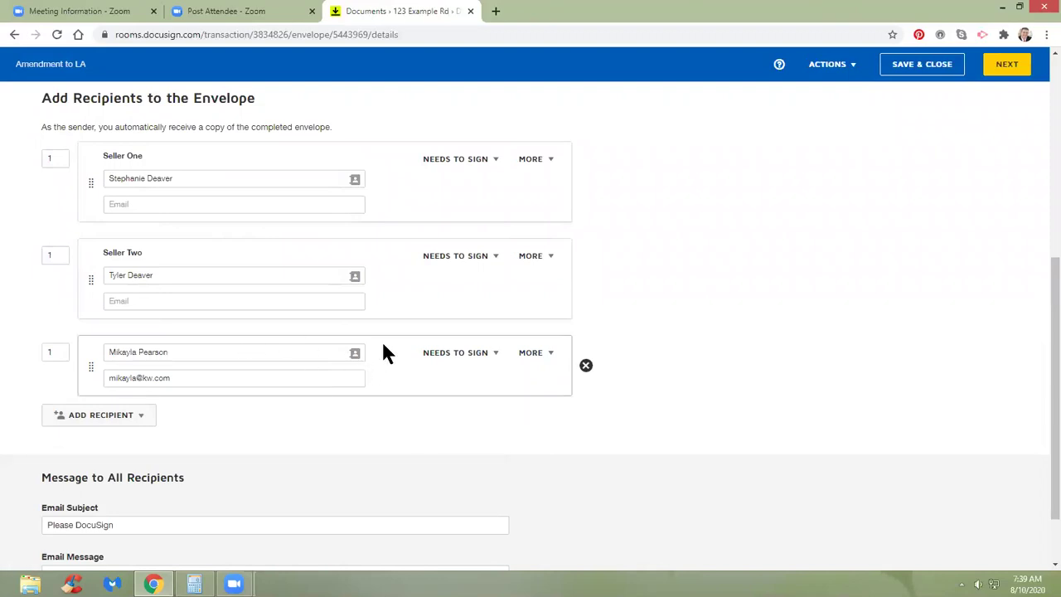
{"action": "scroll", "coordinate": [383, 346], "scroll_direction": "up", "scroll_amount": 1}
{"action": "scroll", "coordinate": [384, 347], "scroll_direction": "down", "scroll_amount": 1}
{"action": "scroll", "coordinate": [386, 349], "scroll_direction": "up", "scroll_amount": 3}
{"action": "scroll", "coordinate": [386, 348], "scroll_direction": "down", "scroll_amount": 2}
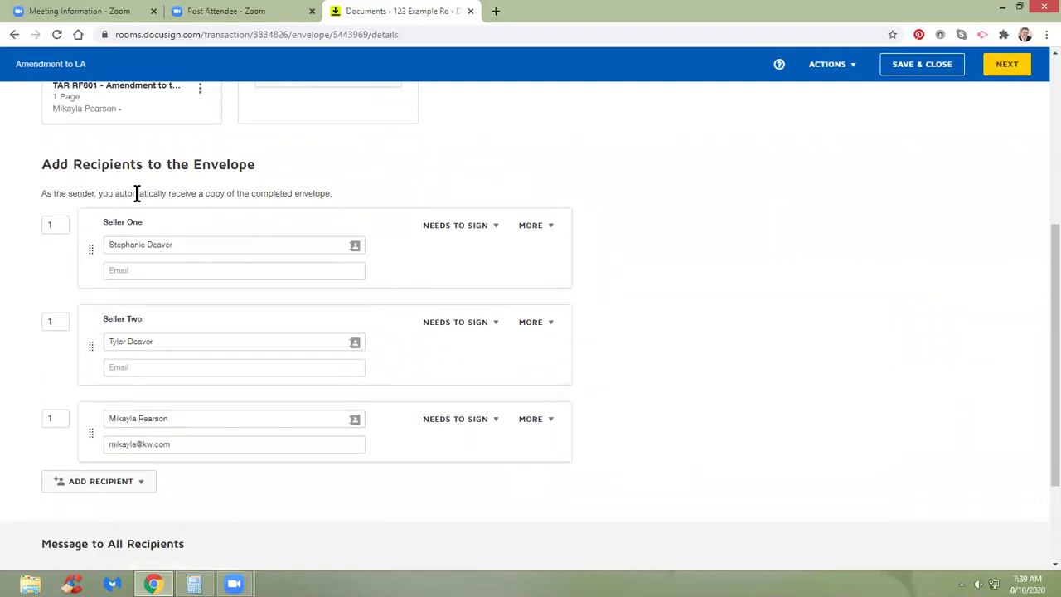
{"action": "scroll", "coordinate": [246, 193], "scroll_direction": "up", "scroll_amount": 1}
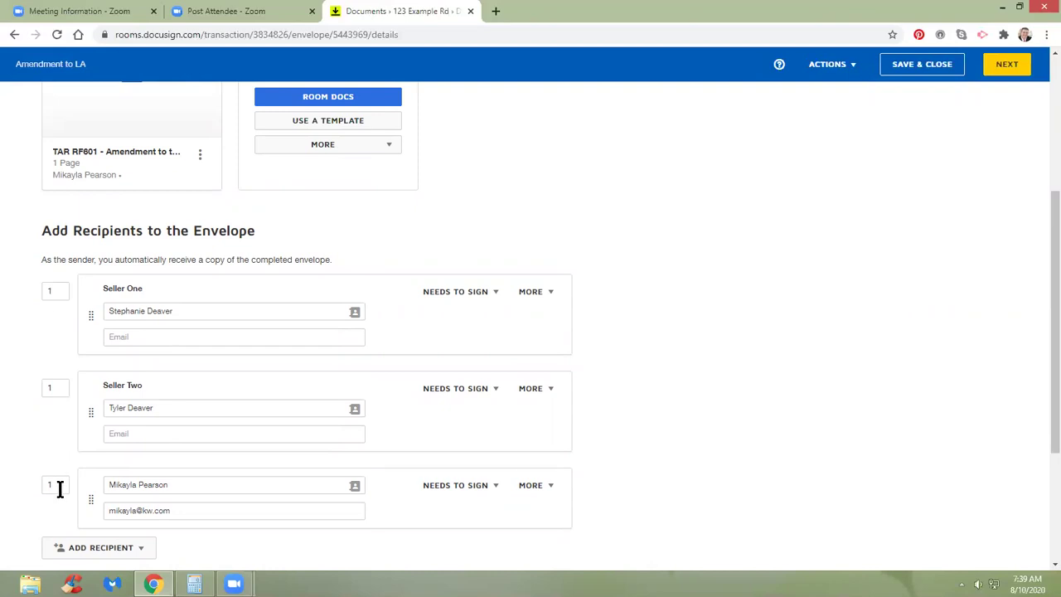
Change Seller One's and Seller Two's signing order from 1 to 2, keeping the agent at 1.
{"action": "left_click", "coordinate": [49, 394]}
{"action": "left_click", "coordinate": [55, 289]}
{"action": "key", "text": "BackSpace"}
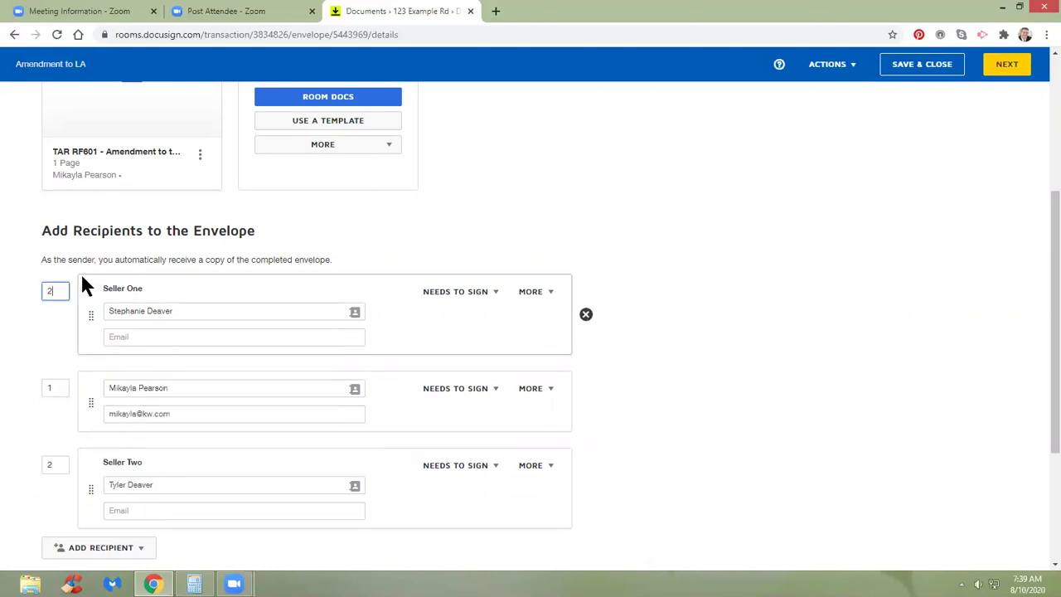
{"action": "left_click", "coordinate": [721, 360]}
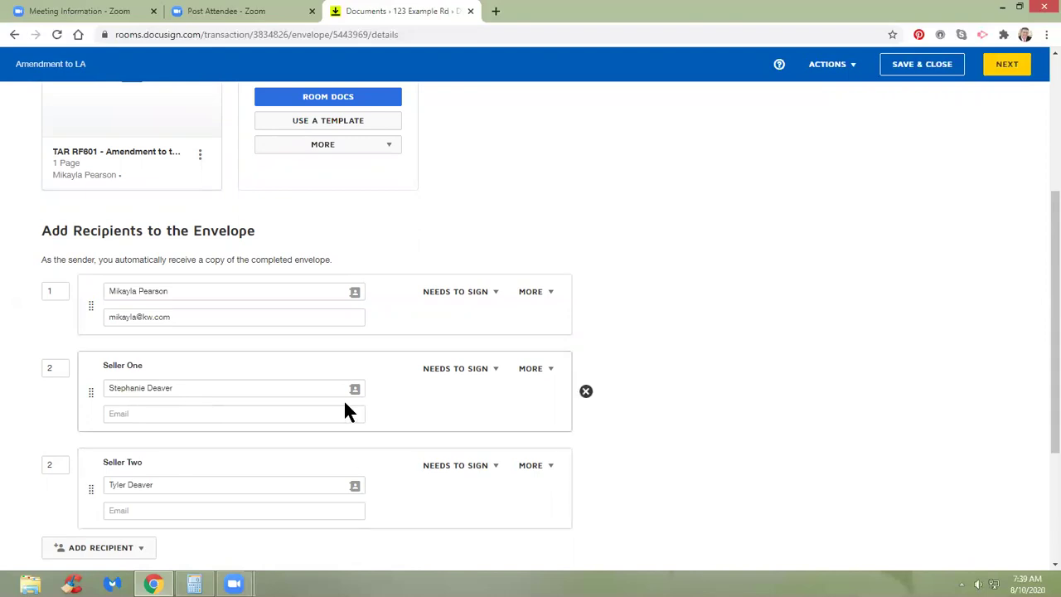
{"action": "scroll", "coordinate": [343, 402], "scroll_direction": "down", "scroll_amount": 2}
{"action": "scroll", "coordinate": [339, 388], "scroll_direction": "up", "scroll_amount": 2}
{"action": "scroll", "coordinate": [334, 365], "scroll_direction": "up", "scroll_amount": 1}
{"action": "scroll", "coordinate": [338, 369], "scroll_direction": "down", "scroll_amount": 2}
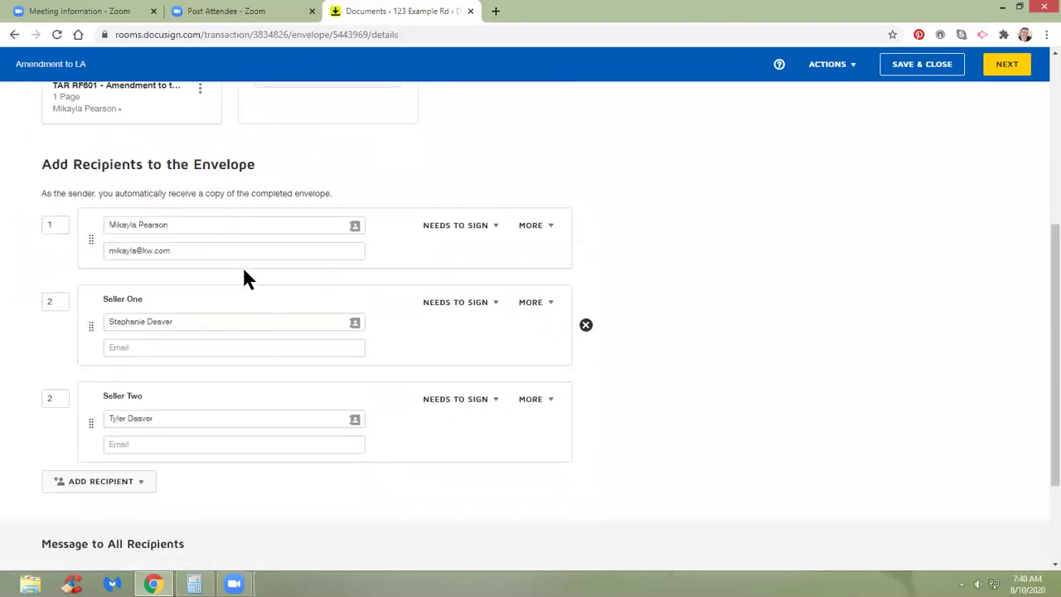
Enter Seller One's e-mail address in the Email field under their name.
{"action": "left_click", "coordinate": [55, 301]}
{"action": "left_click", "coordinate": [61, 402]}
{"action": "left_click", "coordinate": [179, 351]}
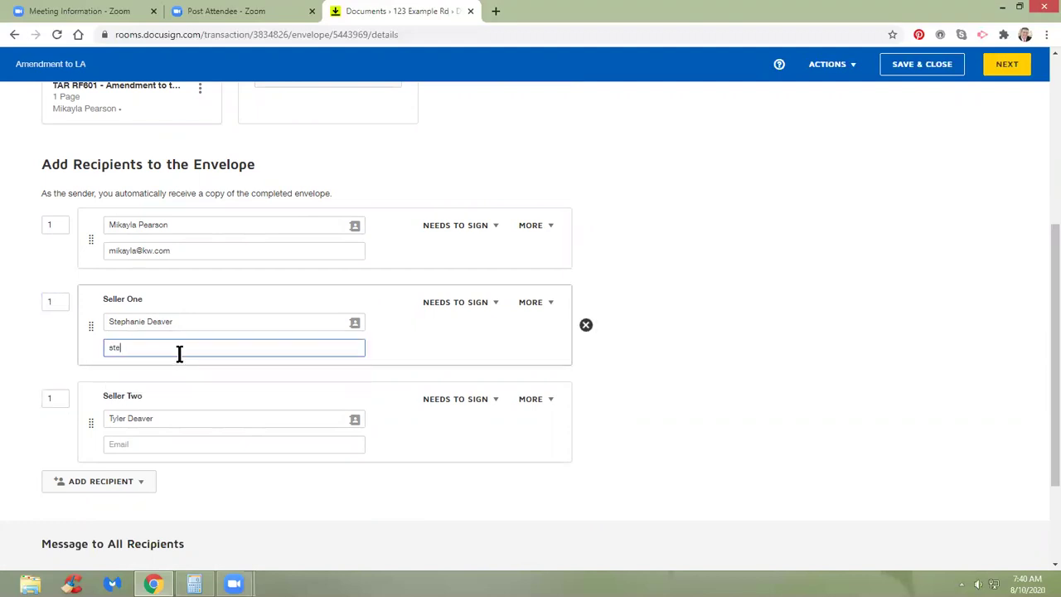
{"action": "key", "text": "Tab"}
Enter Seller Two's e-mail address in their Email field.
{"action": "left_click", "coordinate": [154, 442]}
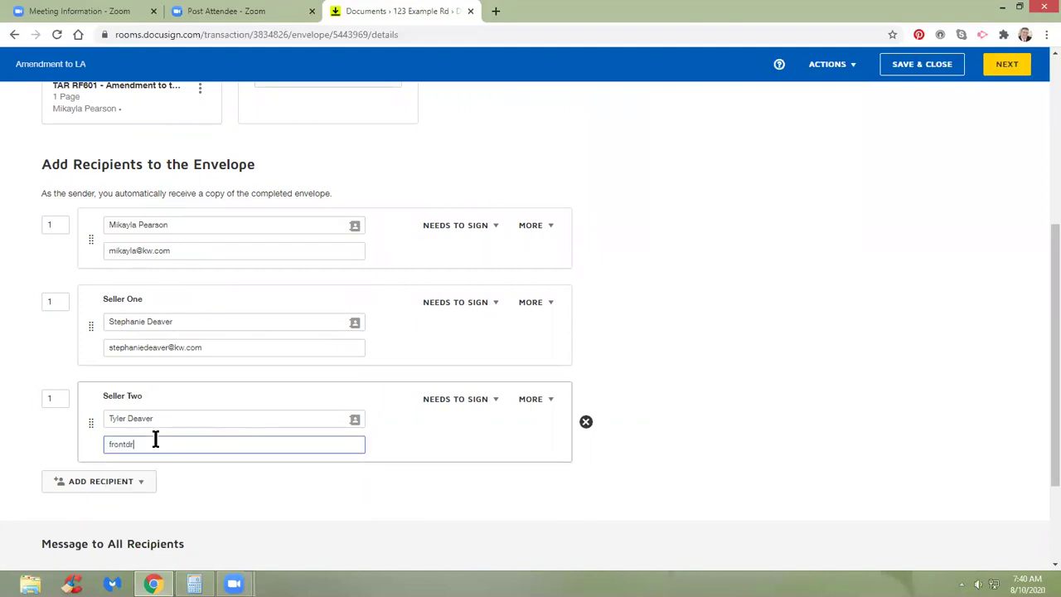
{"action": "left_click", "coordinate": [278, 487]}
Change the email subject to 'Please the Amendment to the Listing Agreement'.
{"action": "scroll", "coordinate": [349, 489], "scroll_direction": "down", "scroll_amount": 2}
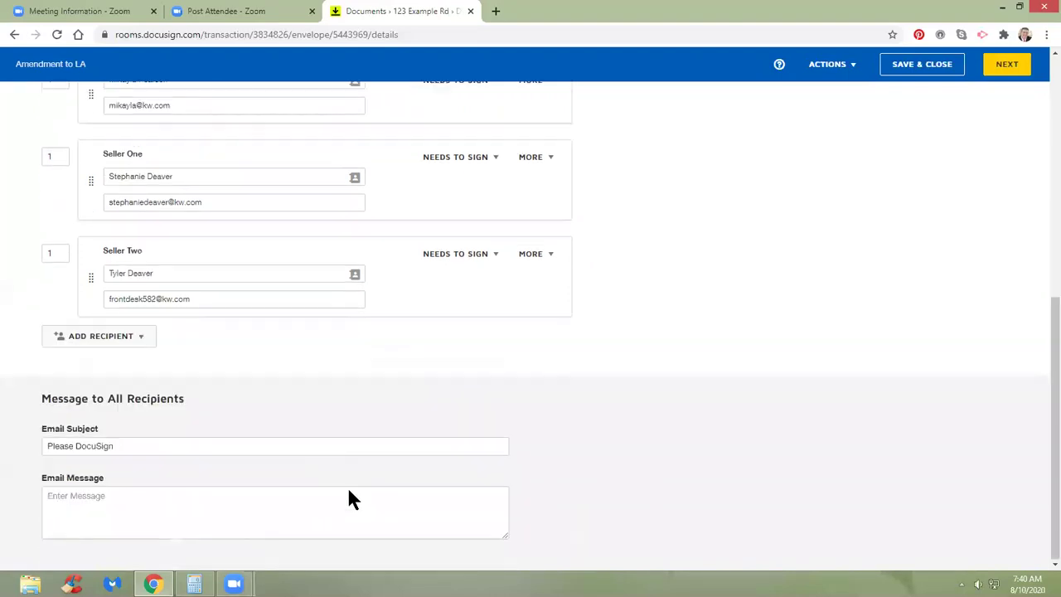
{"action": "left_click_drag", "start_coordinate": [122, 445], "coordinate": [85, 443]}
{"action": "type", "text": "the Amendment t"}
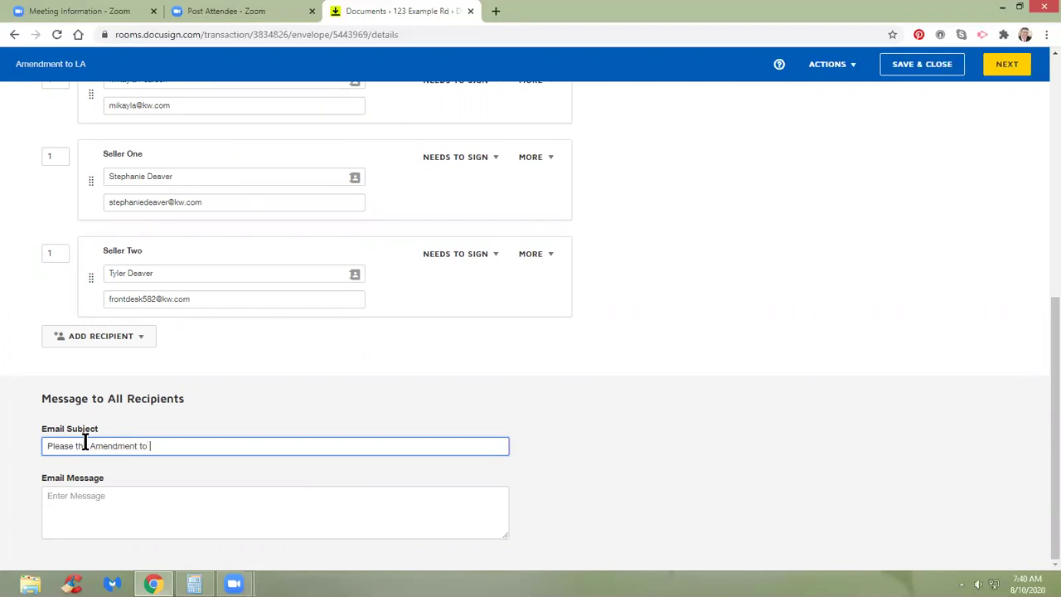
{"action": "type", "text": "o the Listing Agreement"}
Write the message 'Please Sign and Review at your earliest convenience.', correcting the misspelling.
{"action": "key", "text": "Tab"}
{"action": "type", "text": "St"}
{"action": "key", "text": "BackSpace"}
{"action": "key", "text": "BackSpace"}
{"action": "type", "text": "Please S"}
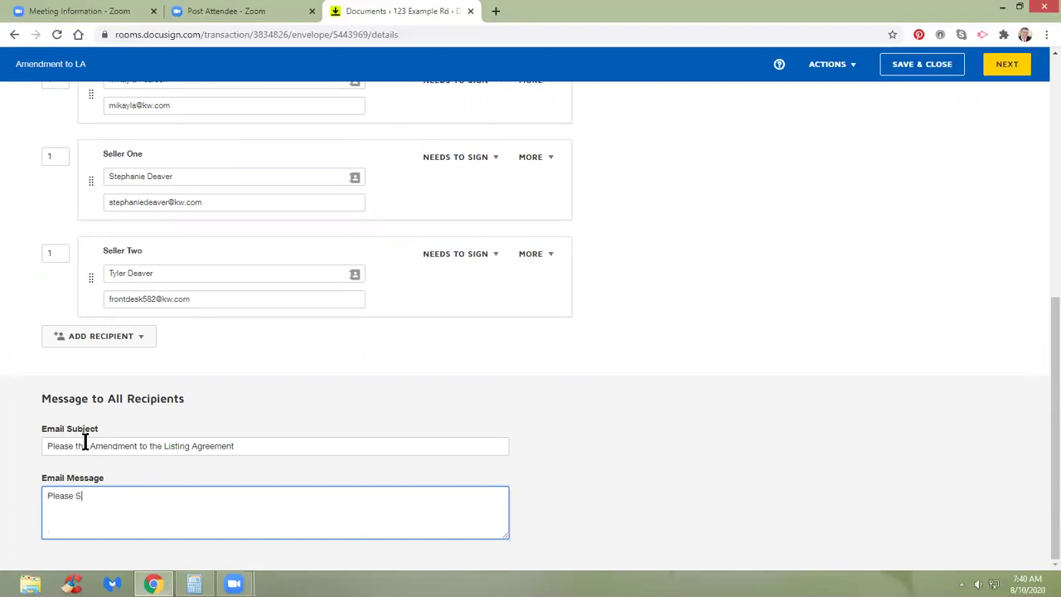
{"action": "type", "text": "ign and Review at your earliest con"}
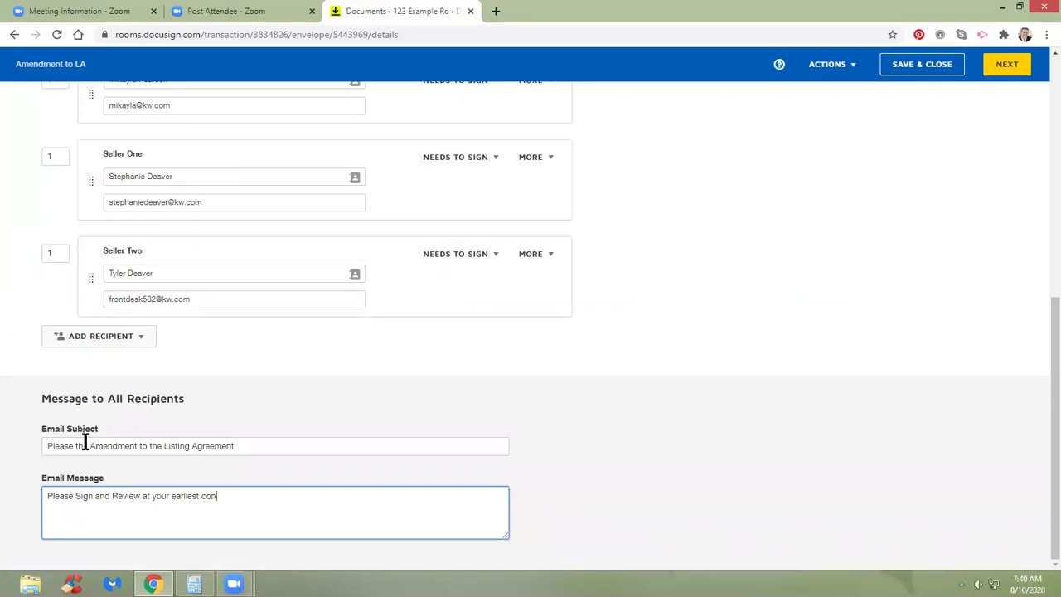
{"action": "type", "text": "vience."}
{"action": "right_click", "coordinate": [224, 495]}
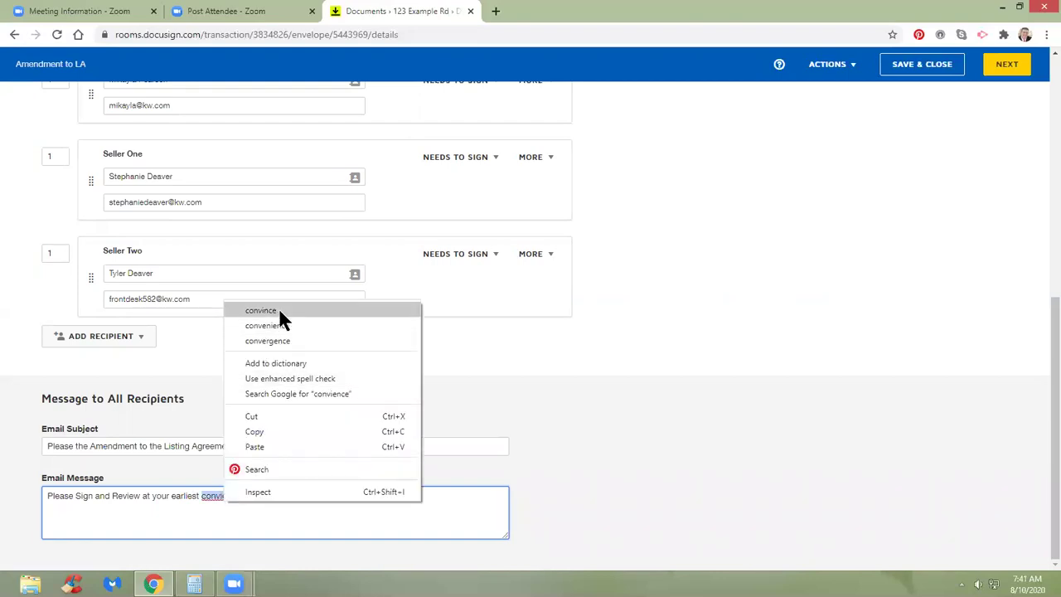
{"action": "left_click", "coordinate": [297, 325]}
{"action": "left_click", "coordinate": [426, 387]}
{"action": "scroll", "coordinate": [426, 385], "scroll_direction": "up", "scroll_amount": 6}
{"action": "scroll", "coordinate": [427, 388], "scroll_direction": "down", "scroll_amount": 5}
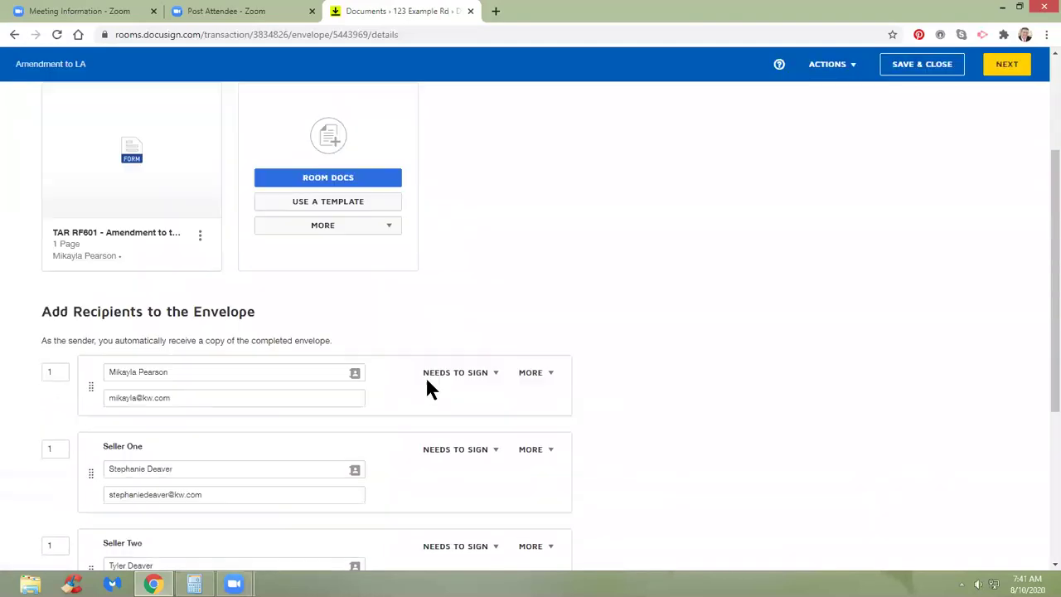
{"action": "scroll", "coordinate": [409, 351], "scroll_direction": "up", "scroll_amount": 2}
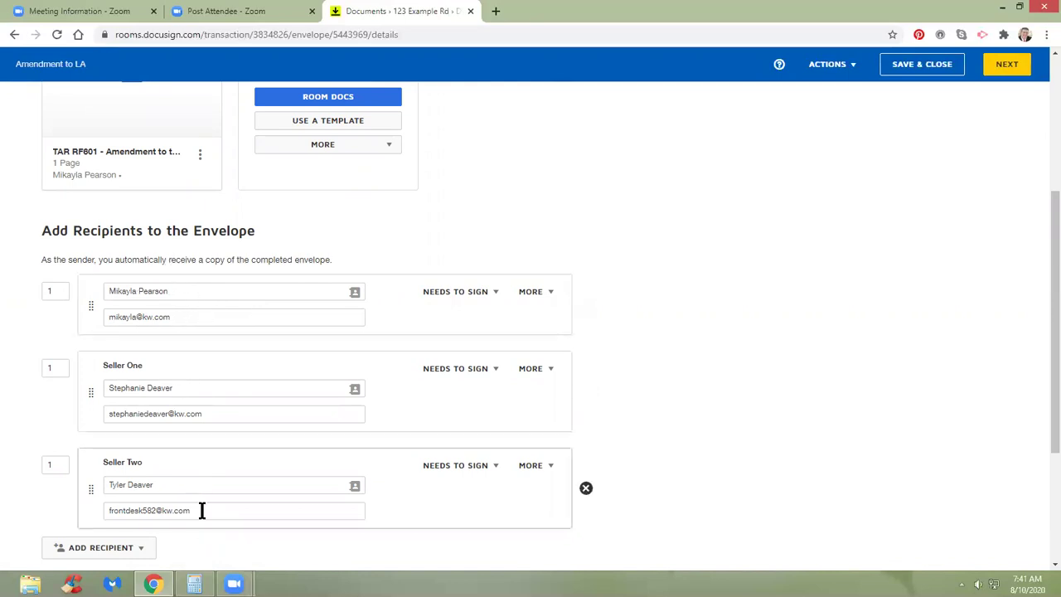
{"action": "scroll", "coordinate": [949, 141], "scroll_direction": "up", "scroll_amount": 3}
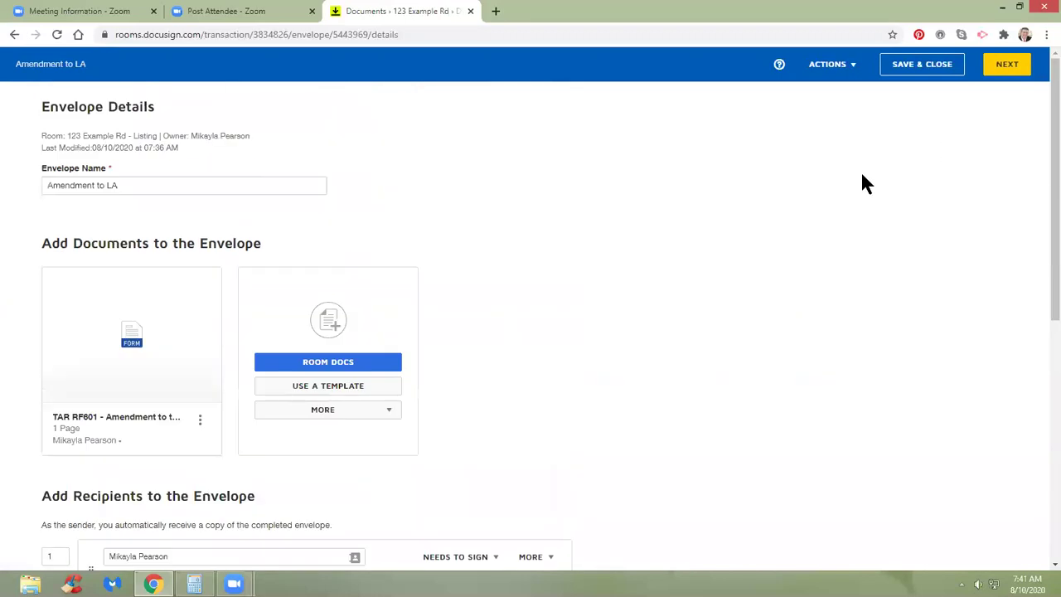
Place the agent's Signature and Date Signed fields on licensee lines 23 and 27.
{"action": "left_click", "coordinate": [1007, 65]}
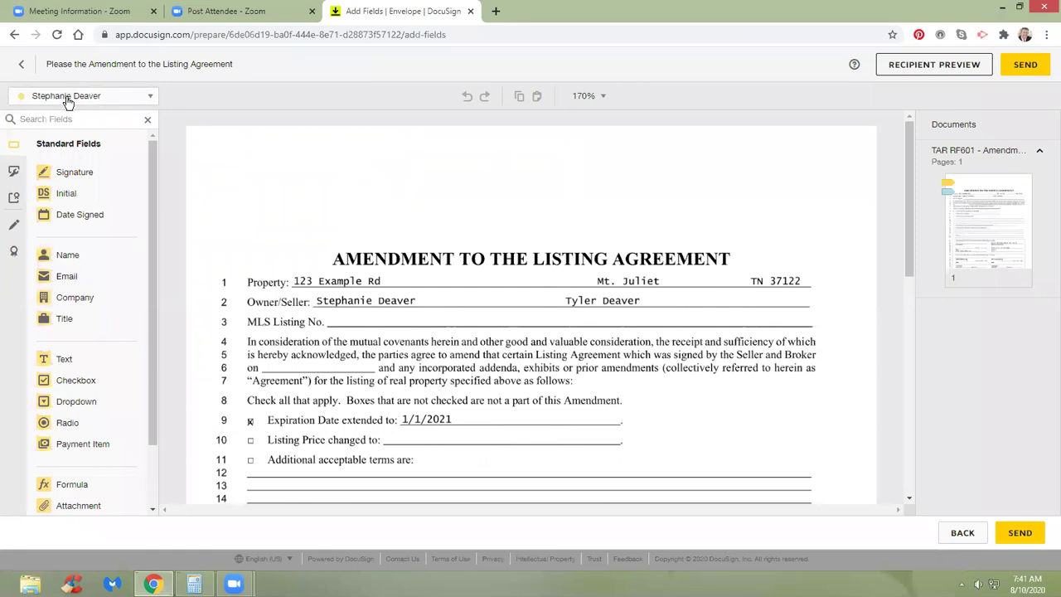
{"action": "scroll", "coordinate": [381, 274], "scroll_direction": "down", "scroll_amount": 6}
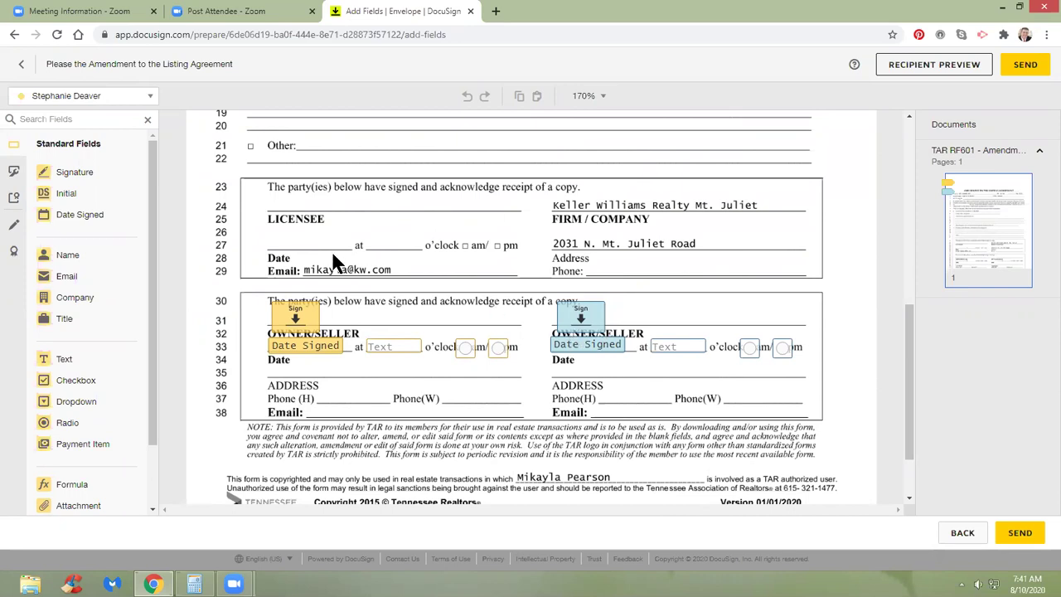
{"action": "scroll", "coordinate": [416, 224], "scroll_direction": "up", "scroll_amount": 3}
{"action": "scroll", "coordinate": [416, 222], "scroll_direction": "down", "scroll_amount": 2}
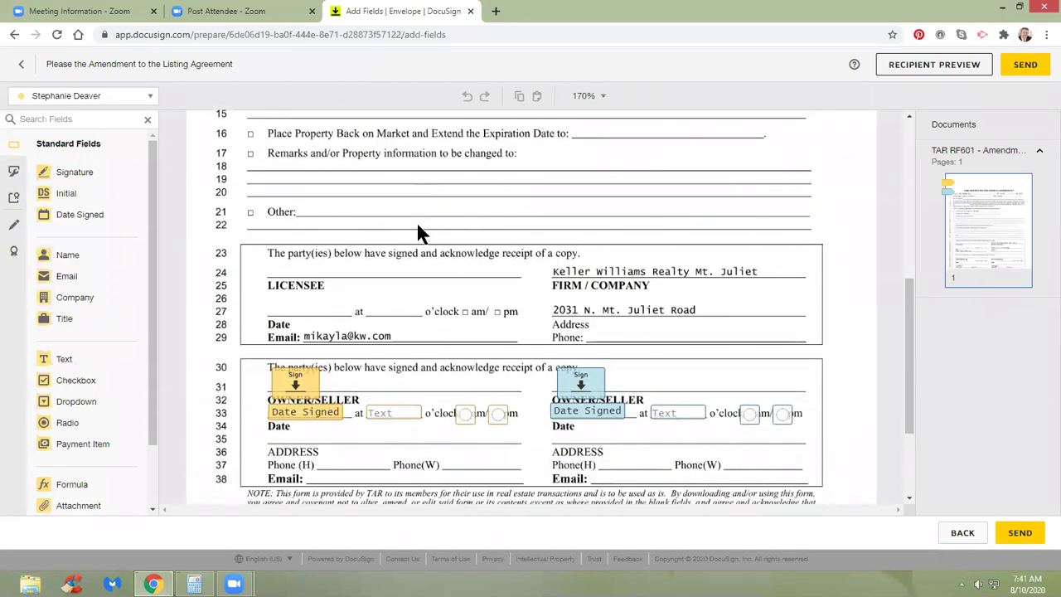
{"action": "scroll", "coordinate": [416, 221], "scroll_direction": "up", "scroll_amount": 1}
{"action": "left_click", "coordinate": [83, 98]}
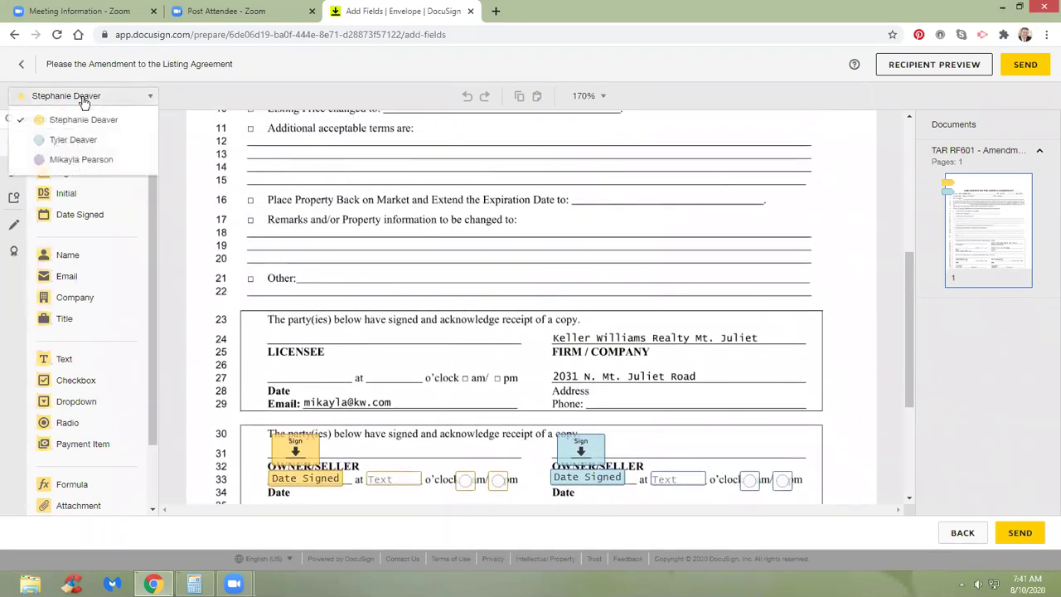
{"action": "left_click", "coordinate": [83, 169]}
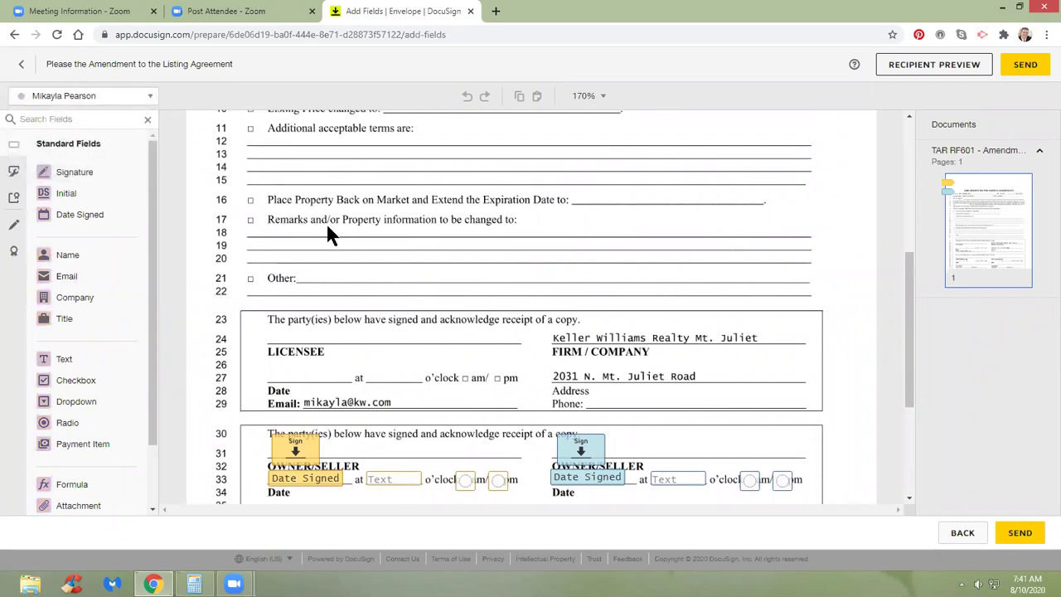
{"action": "scroll", "coordinate": [330, 218], "scroll_direction": "down", "scroll_amount": 1}
{"action": "mouse_move", "coordinate": [60, 180]}
{"action": "left_mouse_down"}
{"action": "mouse_move", "coordinate": [257, 232]}
{"action": "mouse_move", "coordinate": [271, 251]}
{"action": "left_mouse_up"}
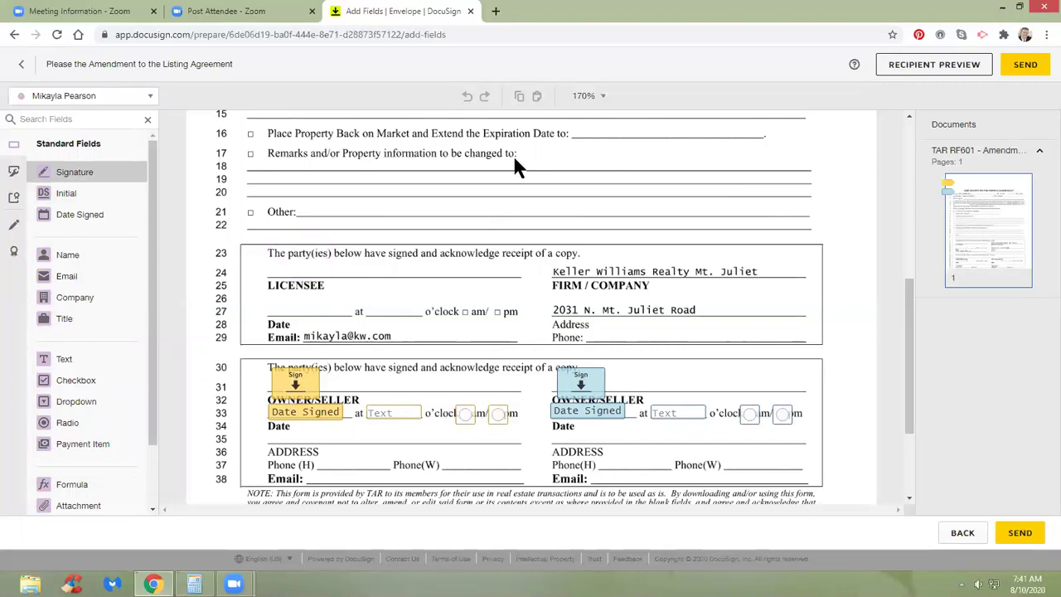
{"action": "mouse_move", "coordinate": [98, 219]}
{"action": "left_mouse_down"}
{"action": "mouse_move", "coordinate": [291, 306]}
{"action": "mouse_move", "coordinate": [272, 303]}
{"action": "left_mouse_up"}
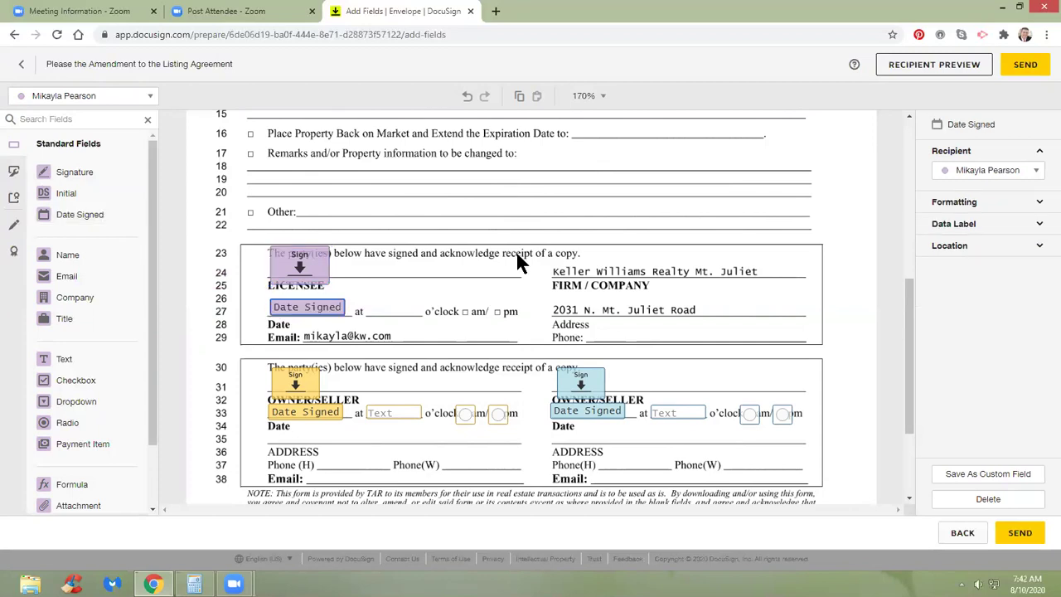
Review the tagged document and send the envelope.
{"action": "scroll", "coordinate": [515, 250], "scroll_direction": "up", "scroll_amount": 5}
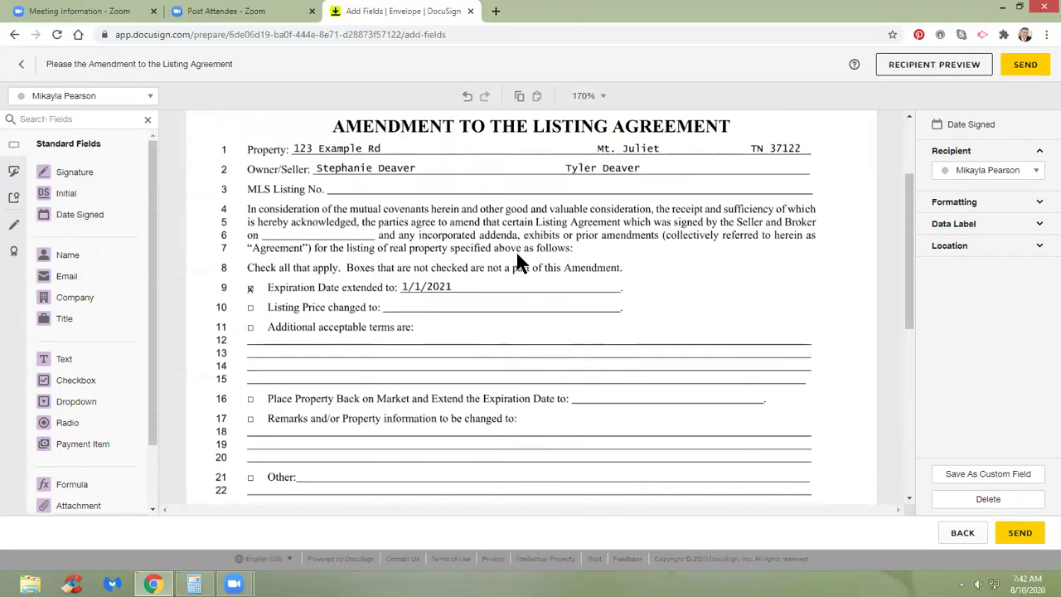
{"action": "scroll", "coordinate": [518, 256], "scroll_direction": "down", "scroll_amount": 4}
{"action": "scroll", "coordinate": [517, 255], "scroll_direction": "up", "scroll_amount": 4}
{"action": "scroll", "coordinate": [517, 255], "scroll_direction": "down", "scroll_amount": 1}
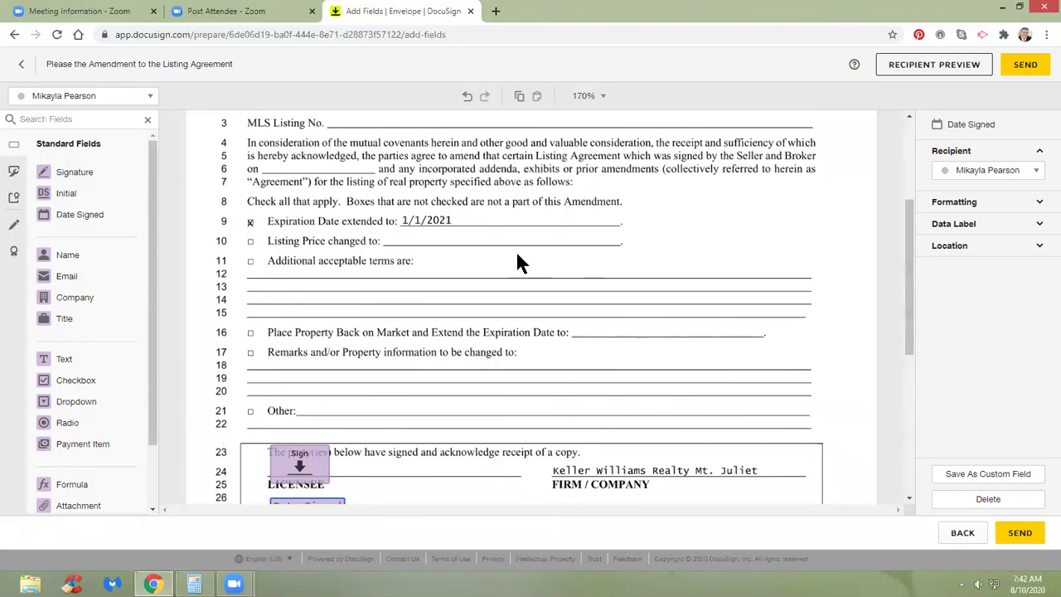
{"action": "scroll", "coordinate": [518, 262], "scroll_direction": "down", "scroll_amount": 5}
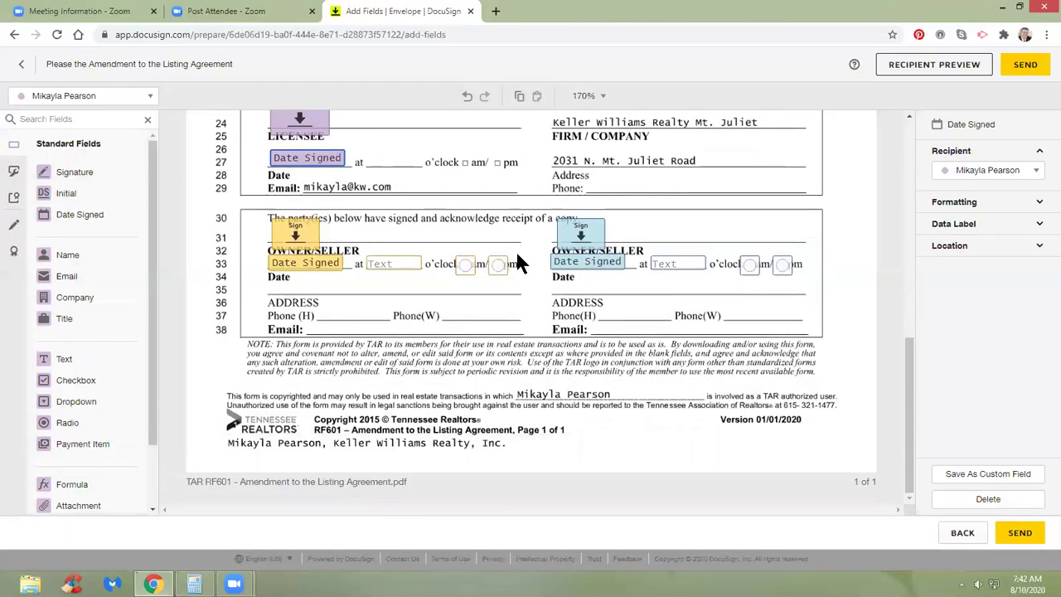
{"action": "scroll", "coordinate": [517, 262], "scroll_direction": "up", "scroll_amount": 6}
{"action": "scroll", "coordinate": [870, 230], "scroll_direction": "up", "scroll_amount": 1}
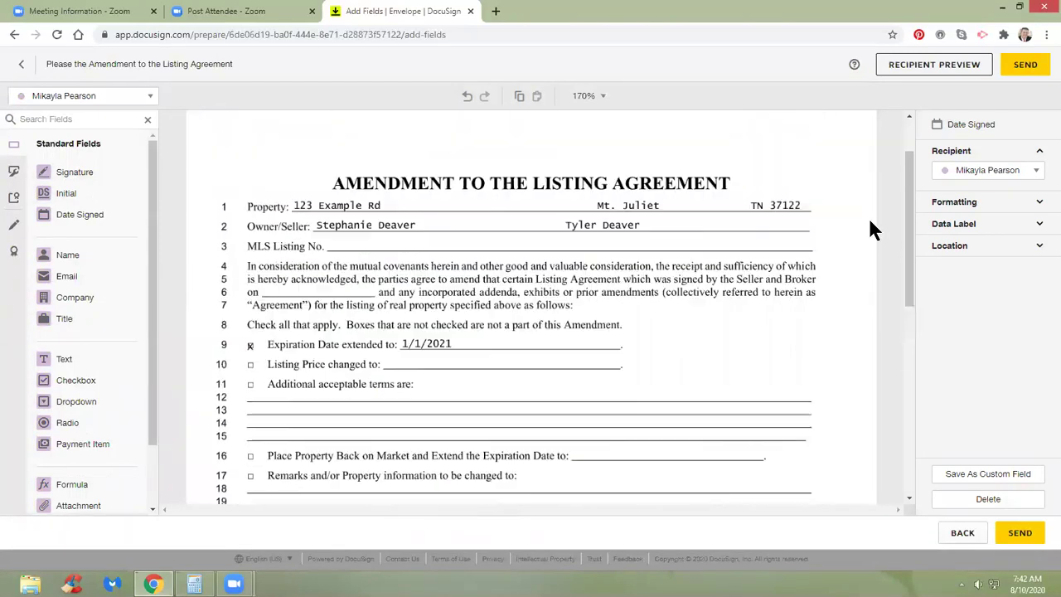
{"action": "scroll", "coordinate": [870, 227], "scroll_direction": "up", "scroll_amount": 1}
{"action": "left_click", "coordinate": [1021, 67]}
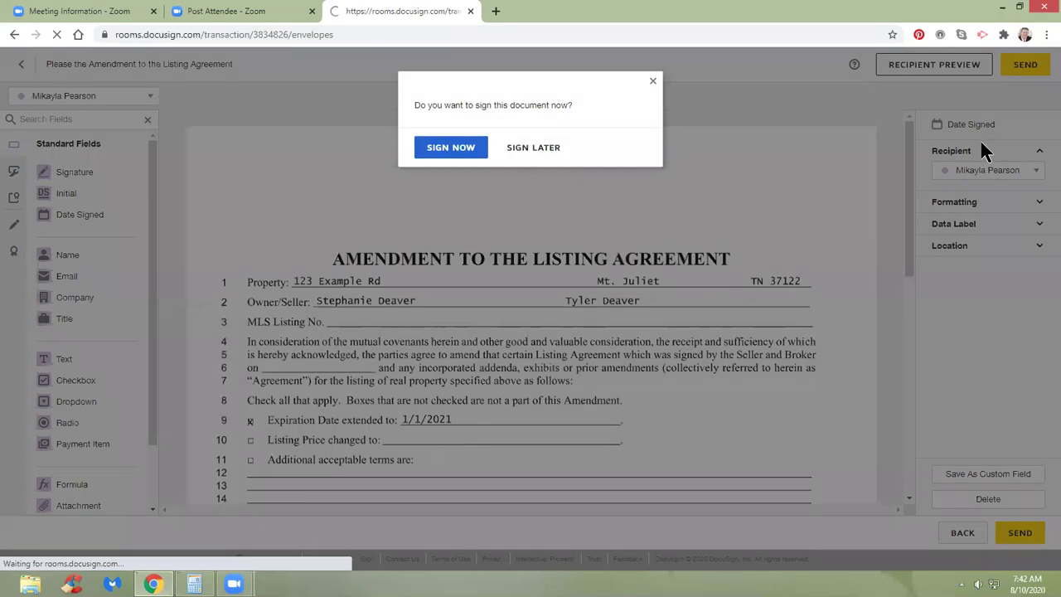
Choose Sign Now, open the Amendment to LA envelope, and start signing.
{"action": "left_click", "coordinate": [472, 152]}
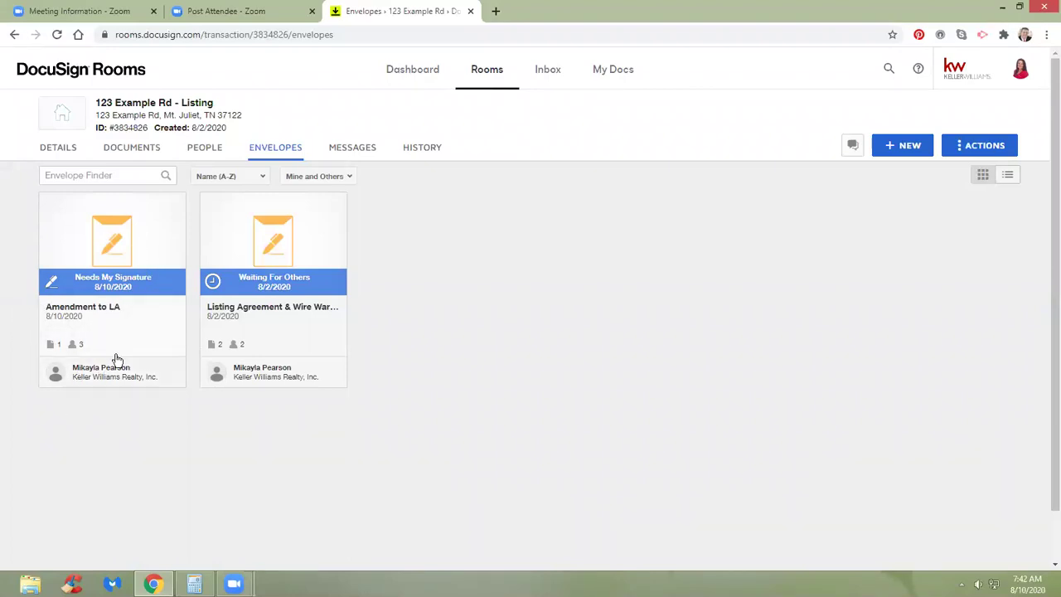
{"action": "left_click", "coordinate": [150, 243]}
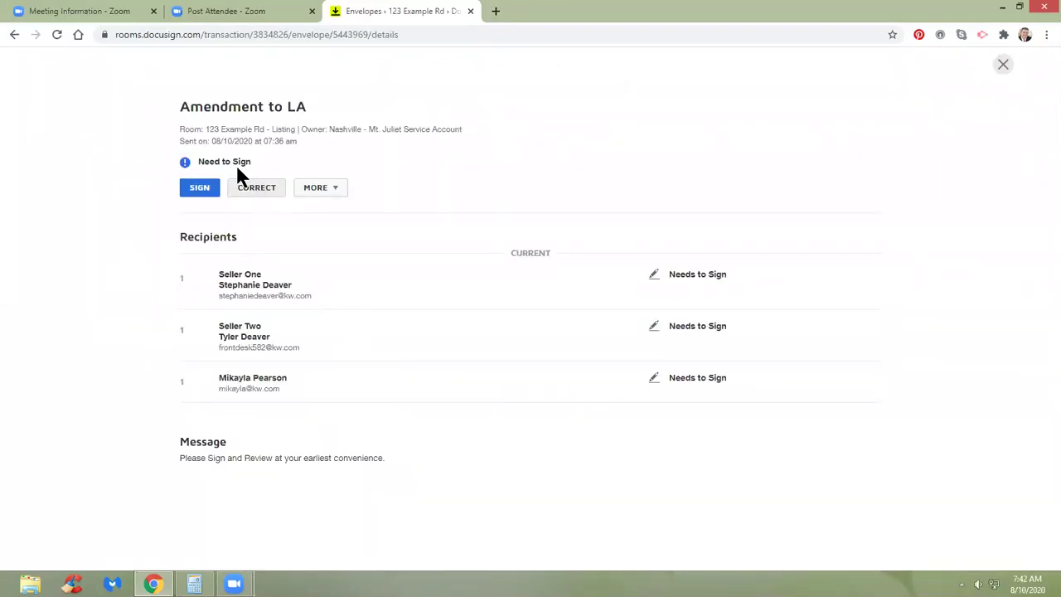
{"action": "left_click", "coordinate": [192, 193]}
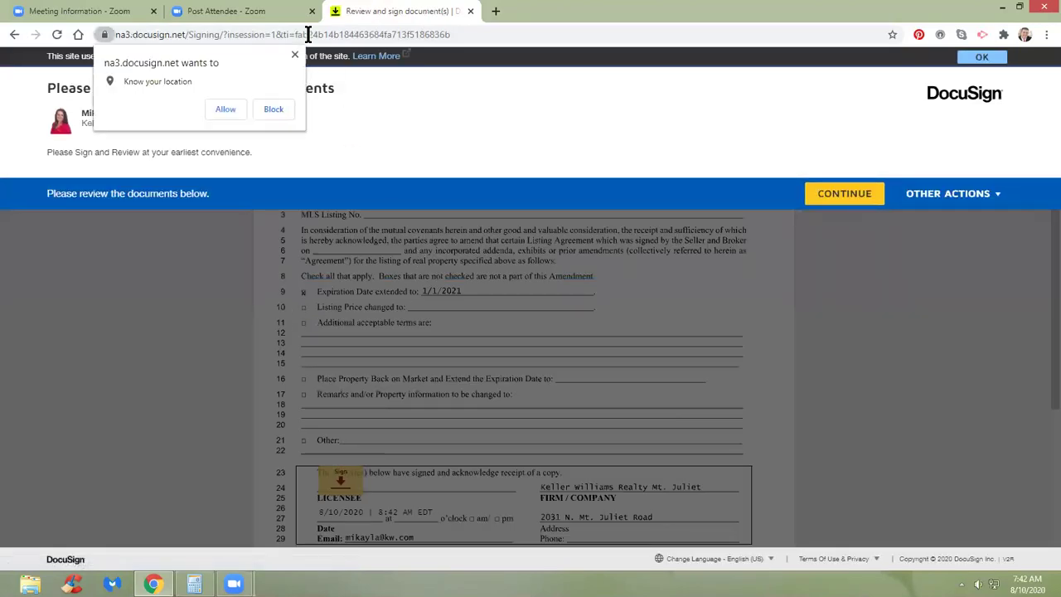
Apply the agent's signature to the licensee line and finish signing.
{"action": "left_click", "coordinate": [295, 55]}
{"action": "left_click", "coordinate": [844, 195]}
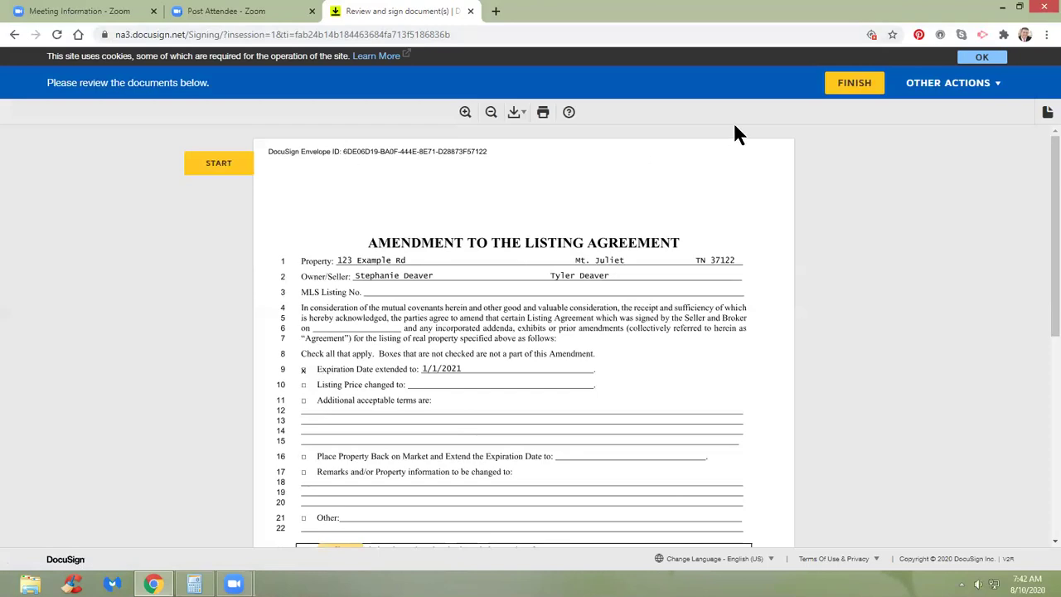
{"action": "left_click", "coordinate": [236, 163]}
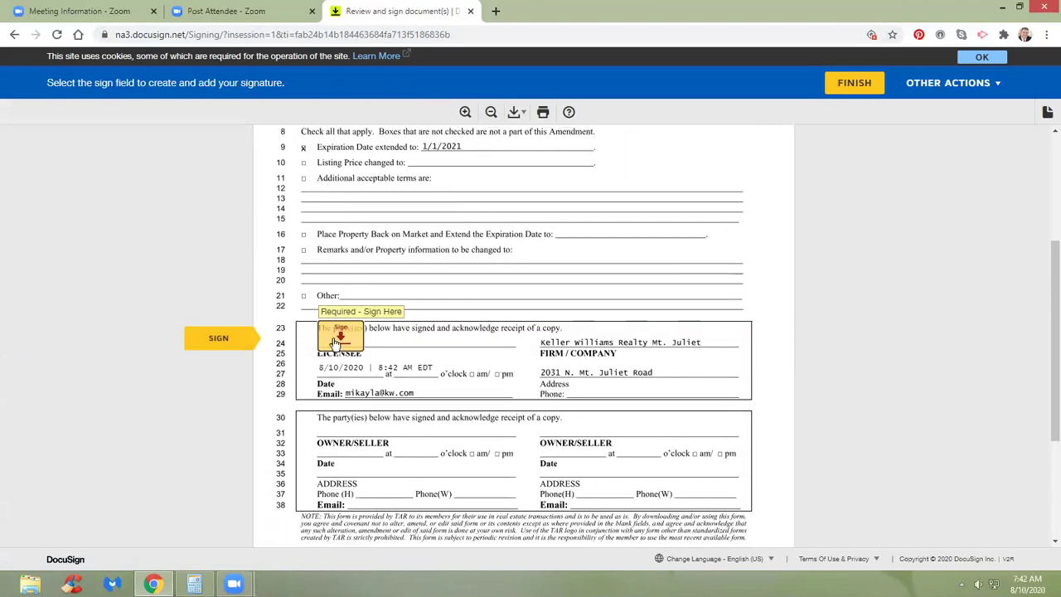
{"action": "left_click", "coordinate": [339, 334]}
{"action": "scroll", "coordinate": [489, 371], "scroll_direction": "down", "scroll_amount": 4}
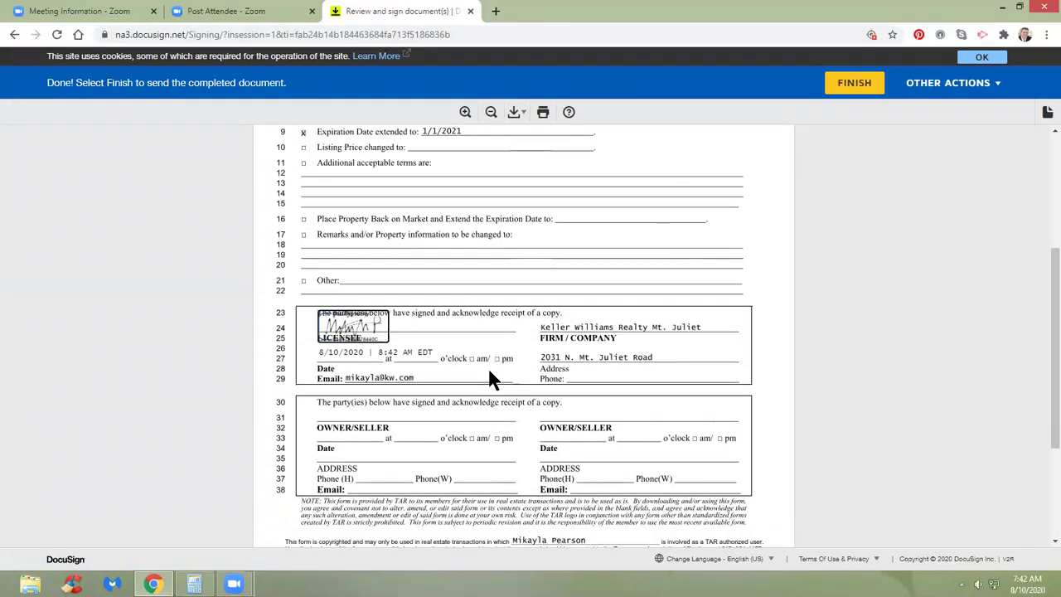
{"action": "scroll", "coordinate": [489, 372], "scroll_direction": "up", "scroll_amount": 6}
{"action": "left_click", "coordinate": [854, 83]}
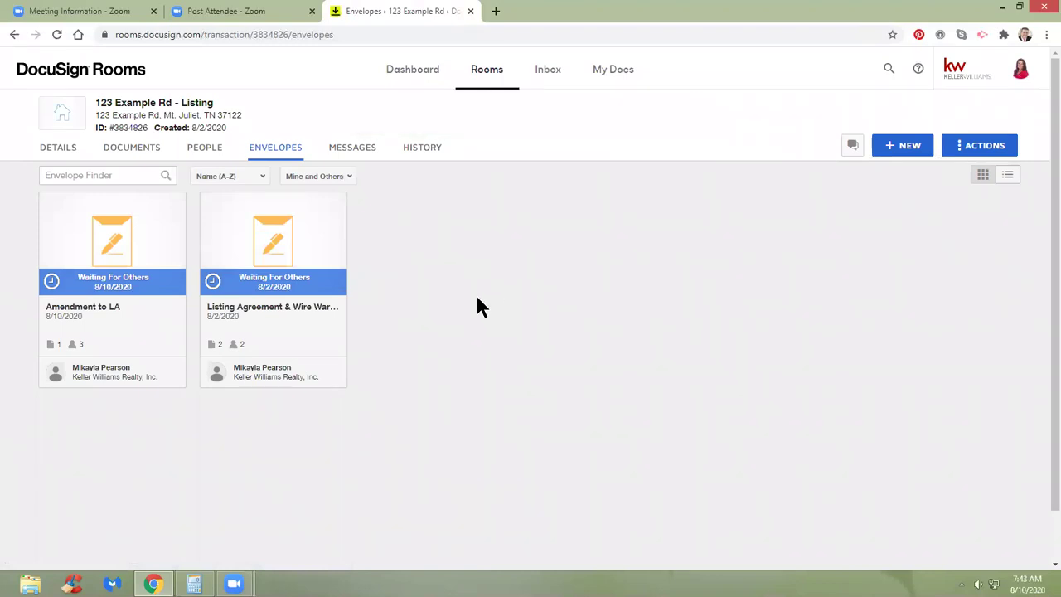
Open the Amendment to LA envelope card in Envelopes to view its recipient status.
{"action": "left_click", "coordinate": [118, 284]}
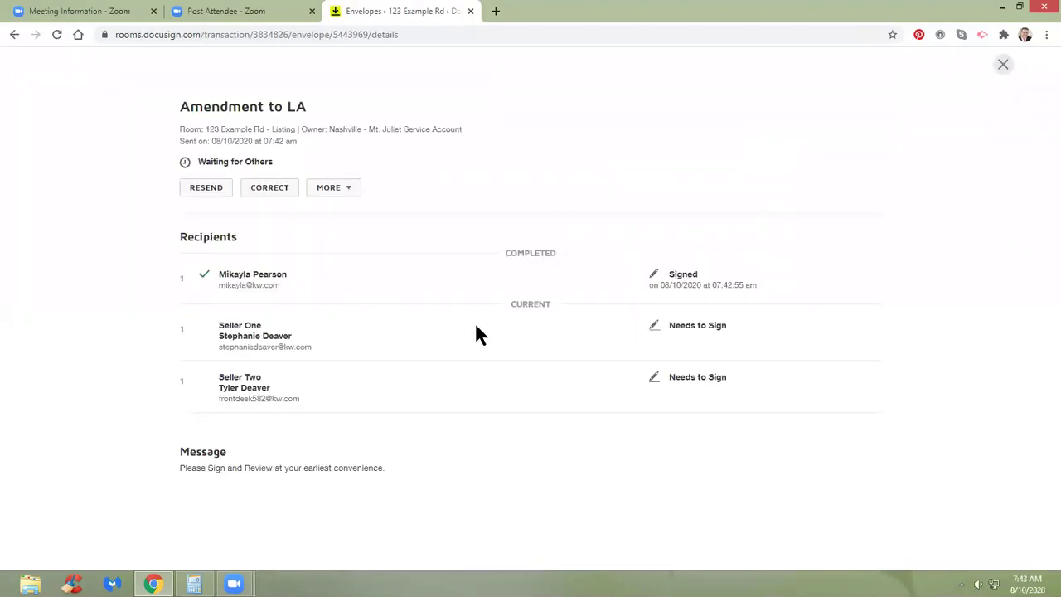